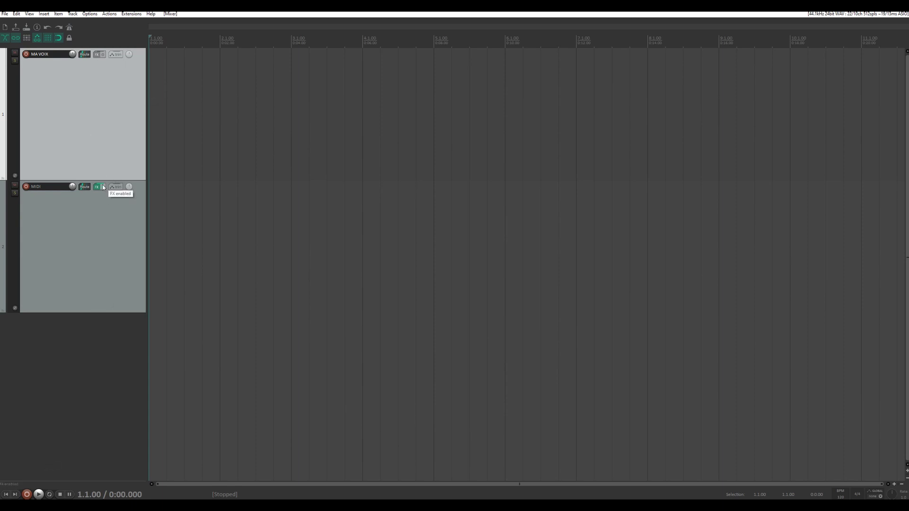
- Arm the MA VOIX track for recording and look through its available input types
click(25, 55)
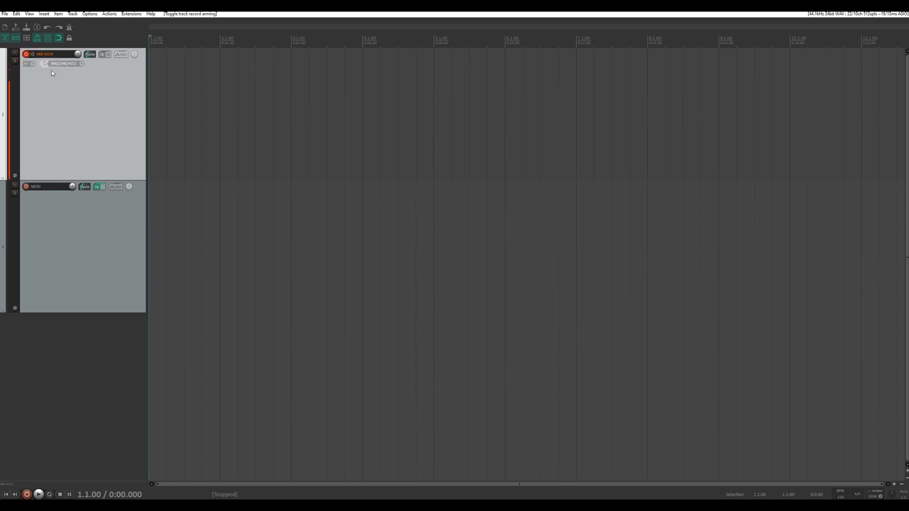
click(65, 66)
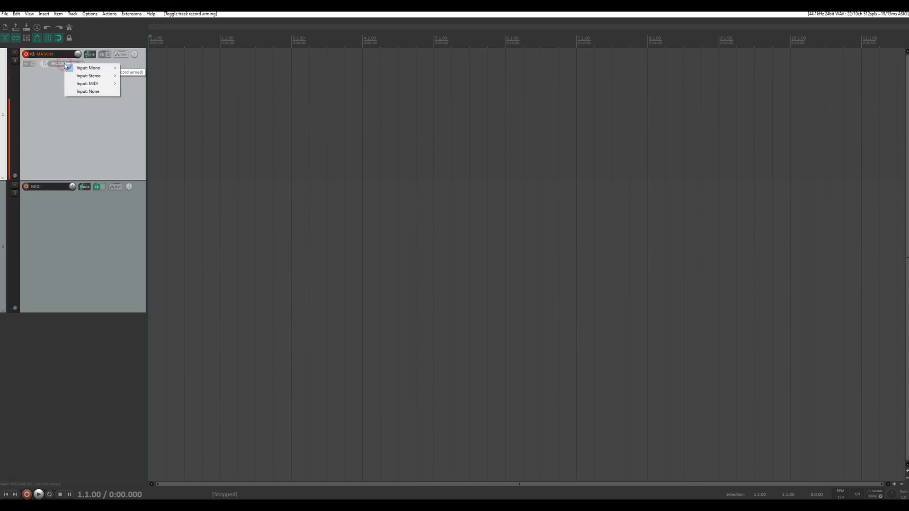
mouse_move(92, 68)
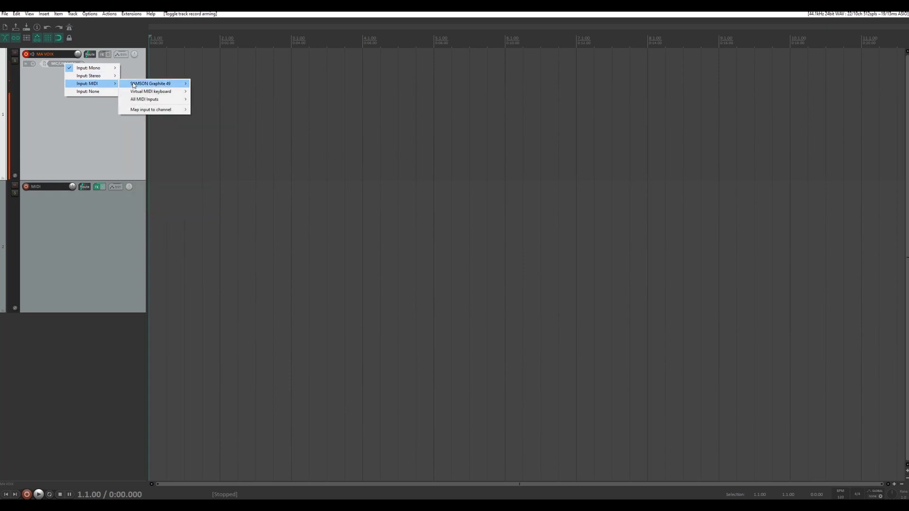
mouse_move(133, 85)
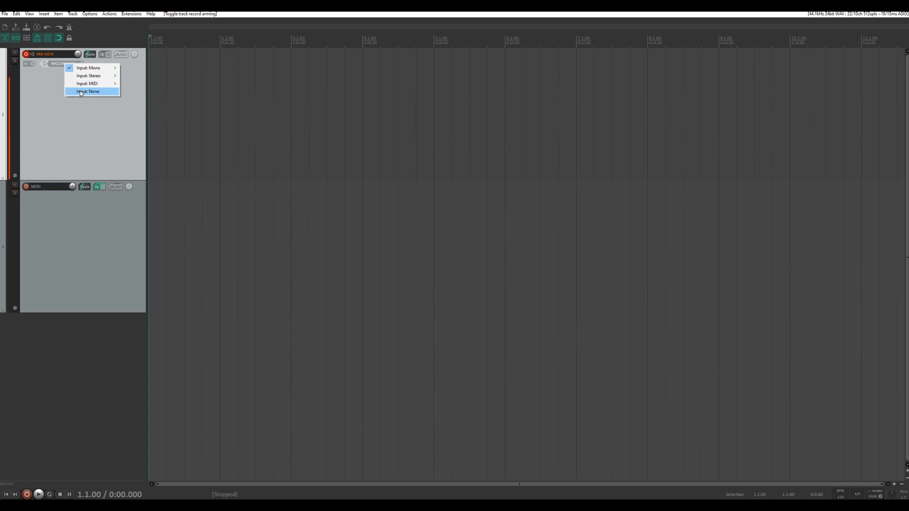
click(53, 92)
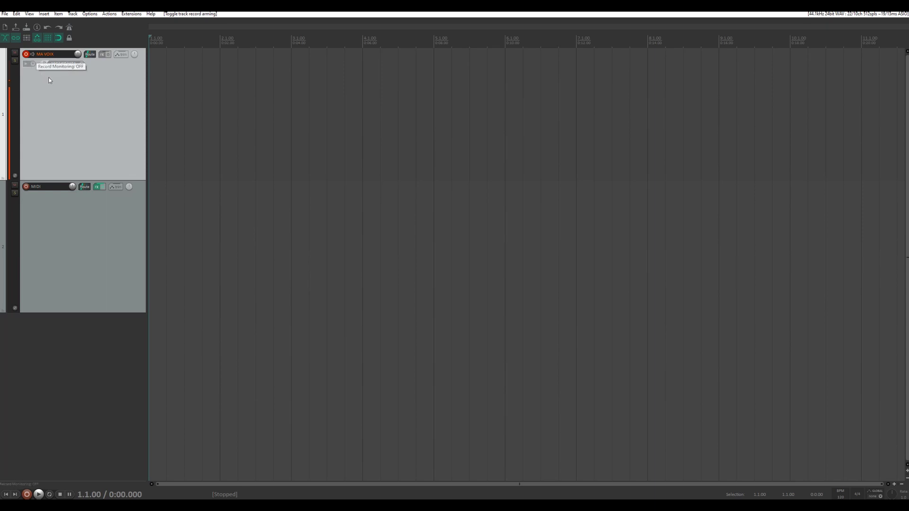
- Set the MA VOIX track's channel count to 4 in its routing and view the four-channel input choices
click(89, 55)
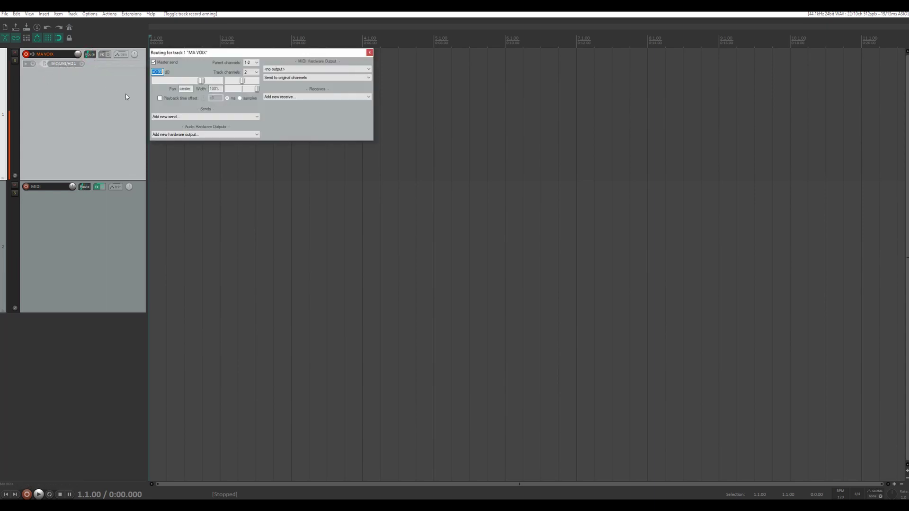
click(252, 72)
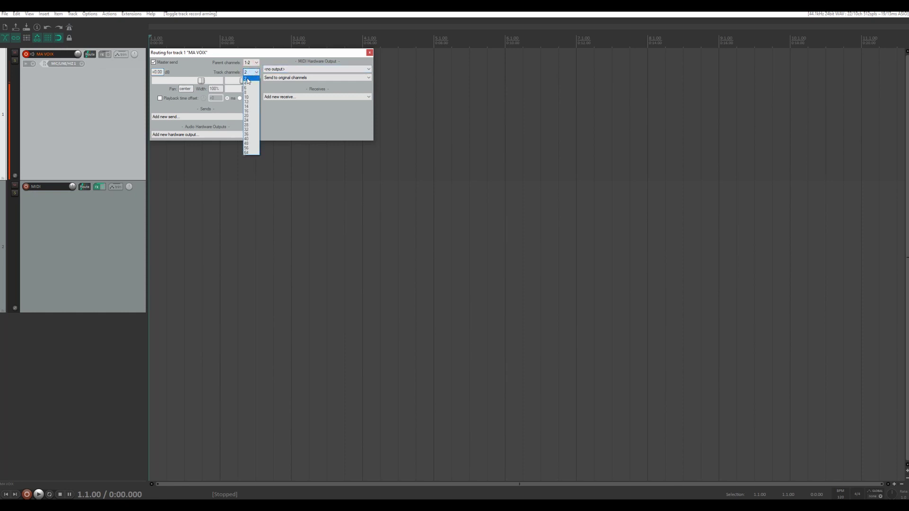
click(246, 84)
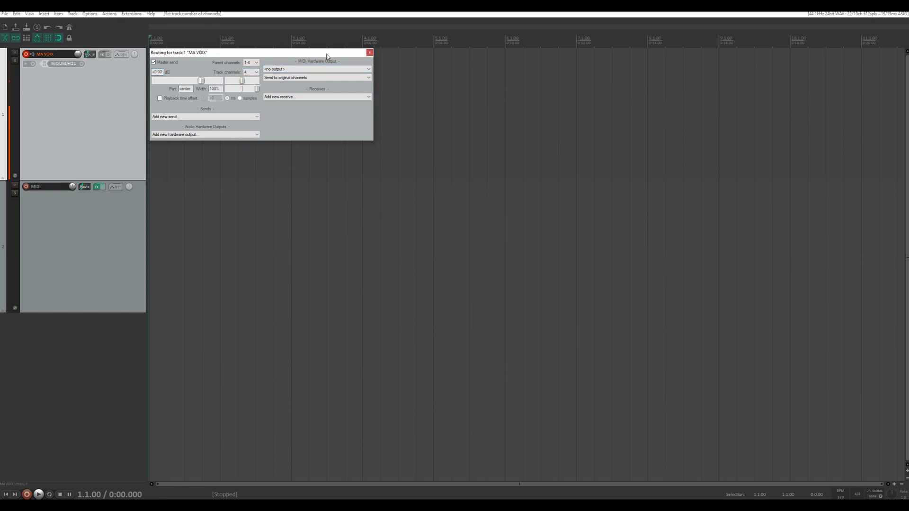
click(369, 53)
click(58, 64)
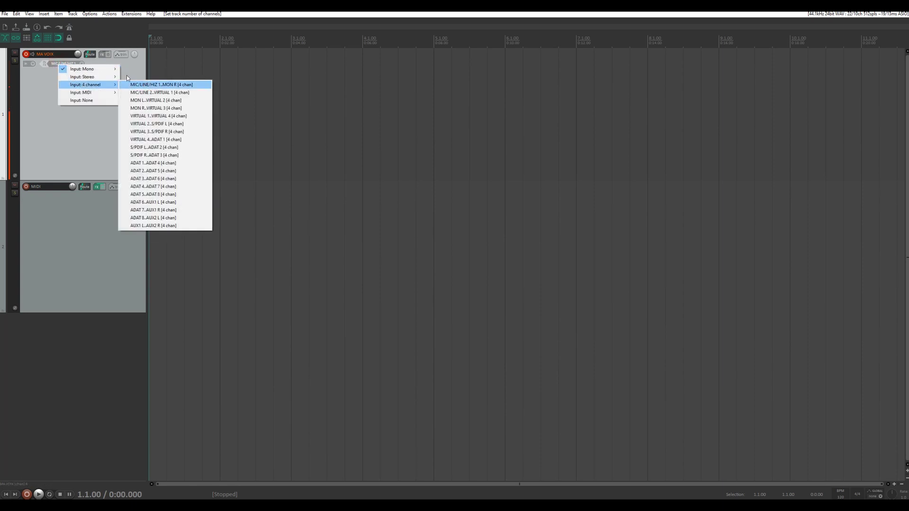
- Revisit the track channel count in the MA VOIX track's routing settings and close the routing window
click(90, 54)
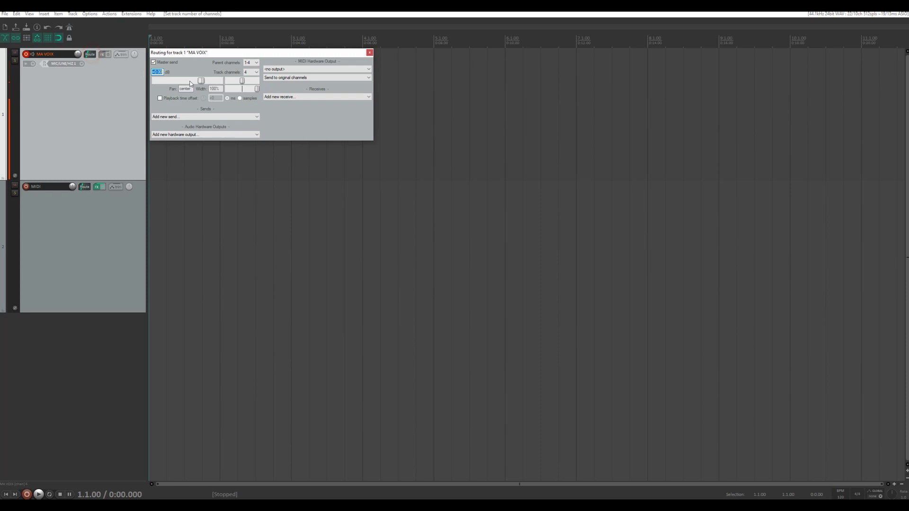
click(248, 73)
click(249, 71)
click(370, 53)
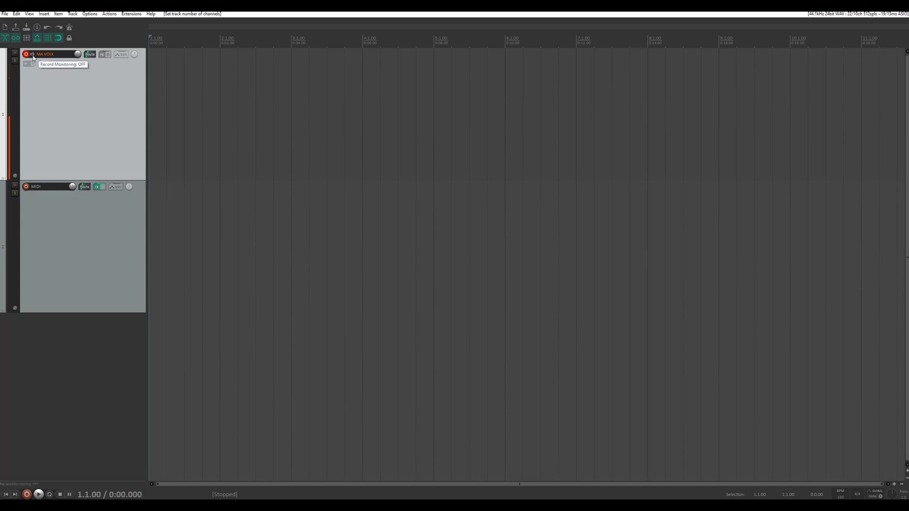
- Test record monitoring on the MA VOIX track at a lowered track volume, and reset the volume to its default
click(33, 56)
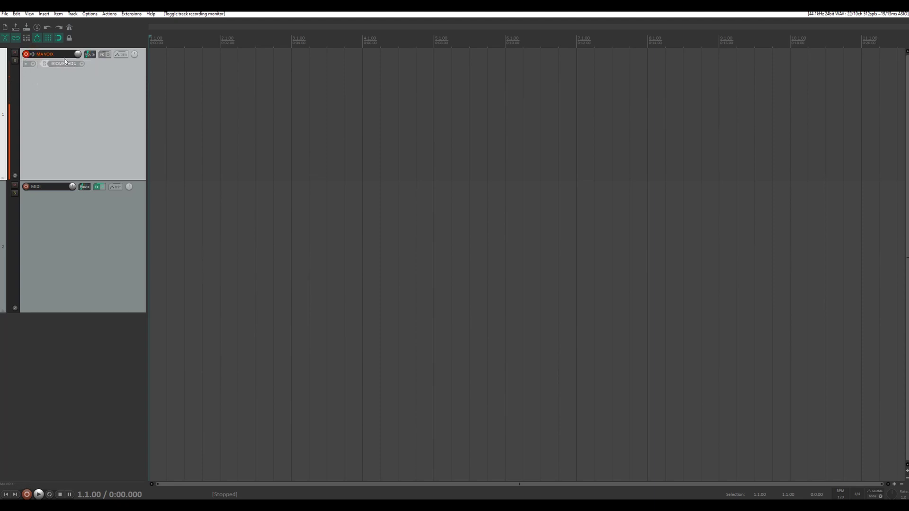
drag(78, 54, 77, 59)
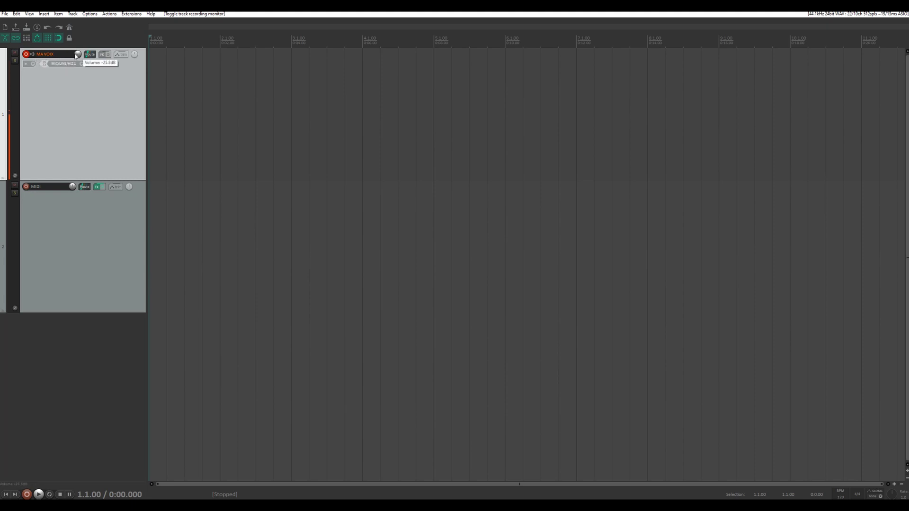
click(34, 55)
drag(77, 56, 76, 58)
click(33, 55)
double_click(77, 56)
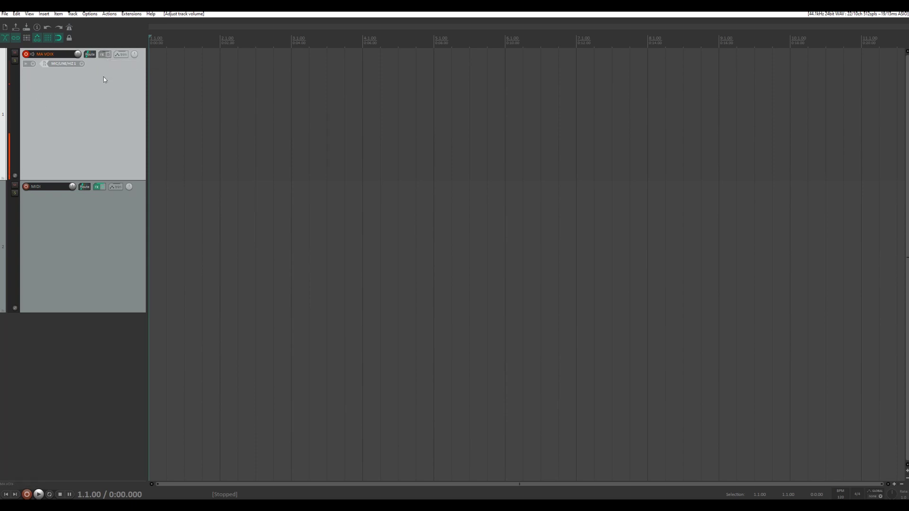
- Arm the MIDI track for recording and set its MIDI input to SAMSON Graphite 49, All Channels
click(26, 186)
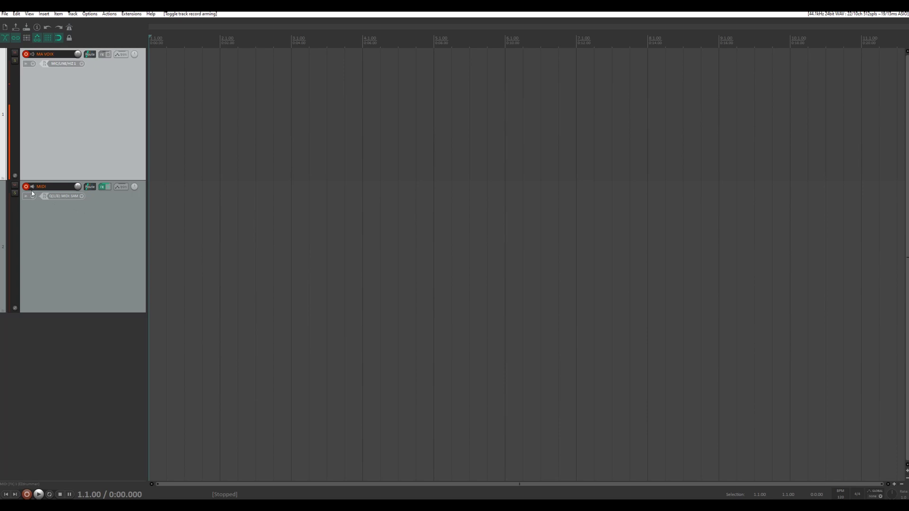
click(59, 199)
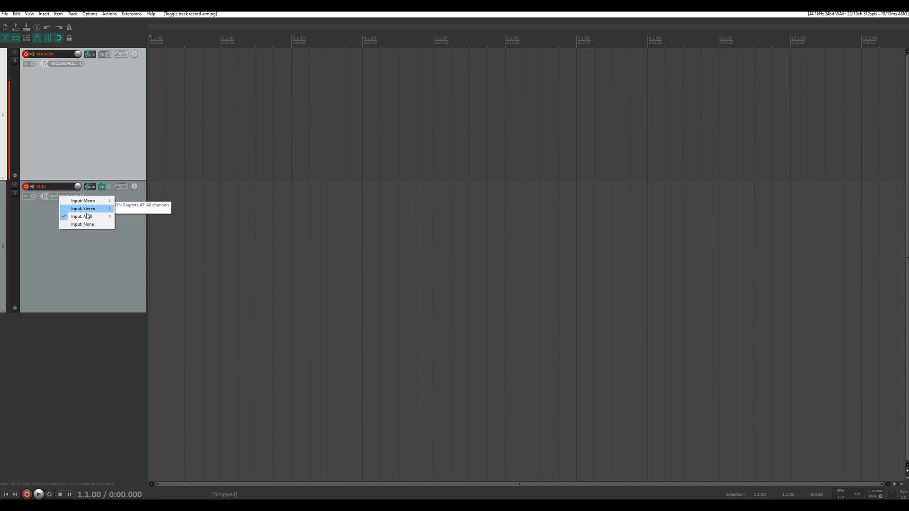
mouse_move(89, 216)
mouse_move(145, 216)
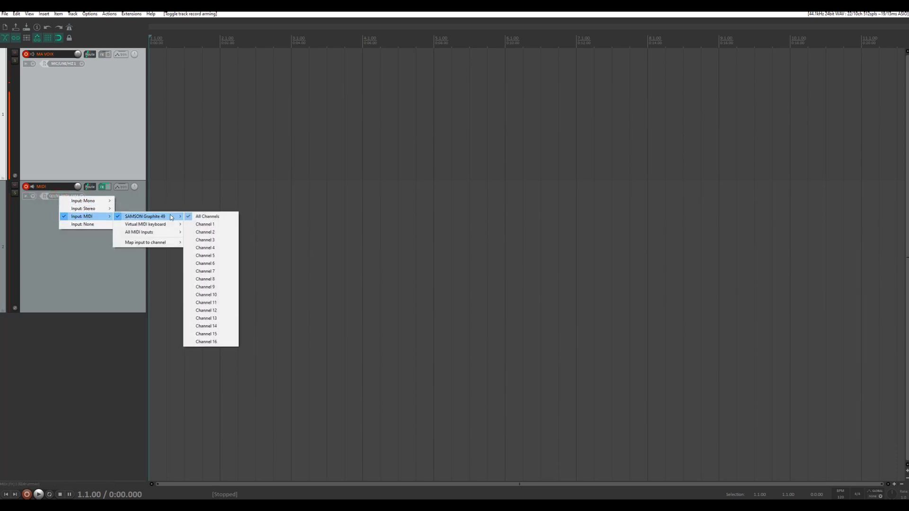
click(203, 216)
- Compare the MIDI track's record monitoring switched off and back on with its EZdrummer instrument window open
click(32, 187)
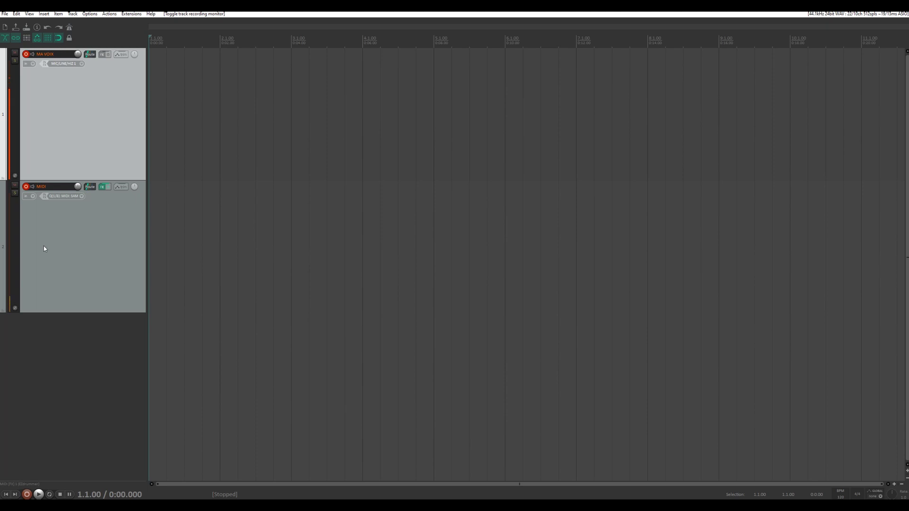
click(105, 187)
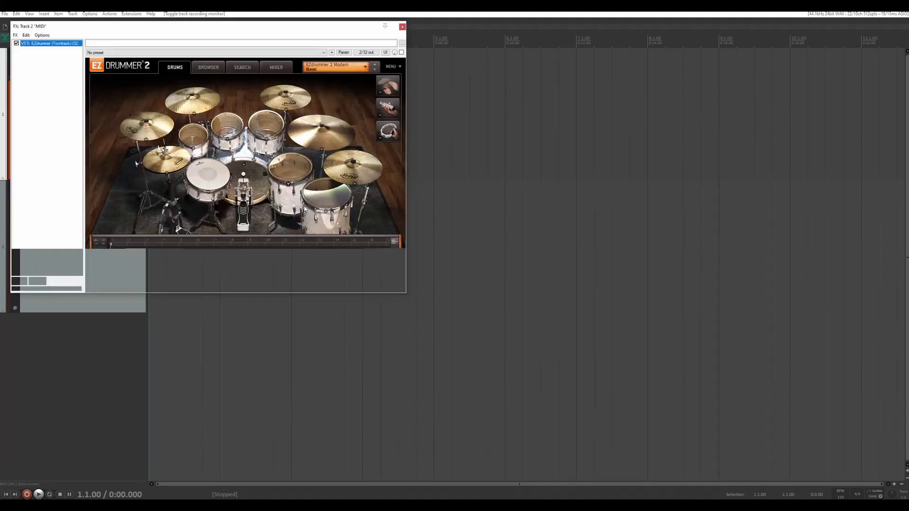
click(286, 32)
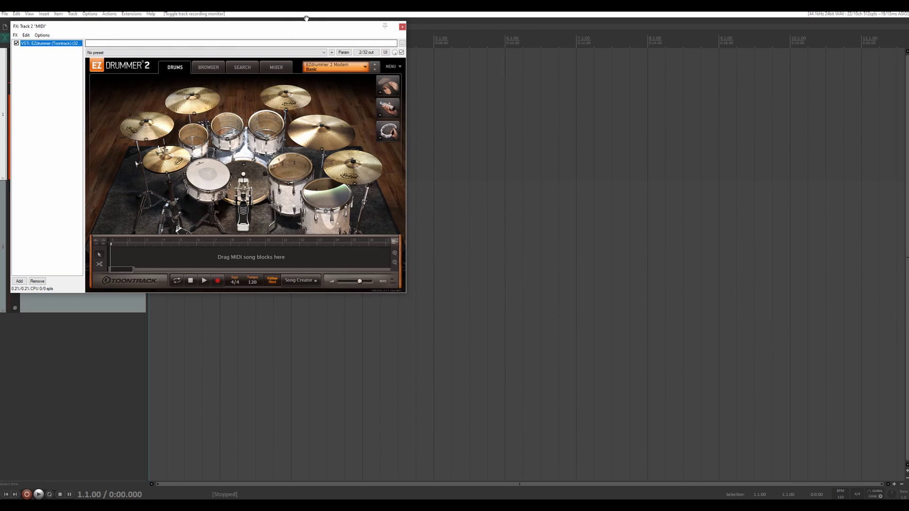
drag(273, 32, 499, 82)
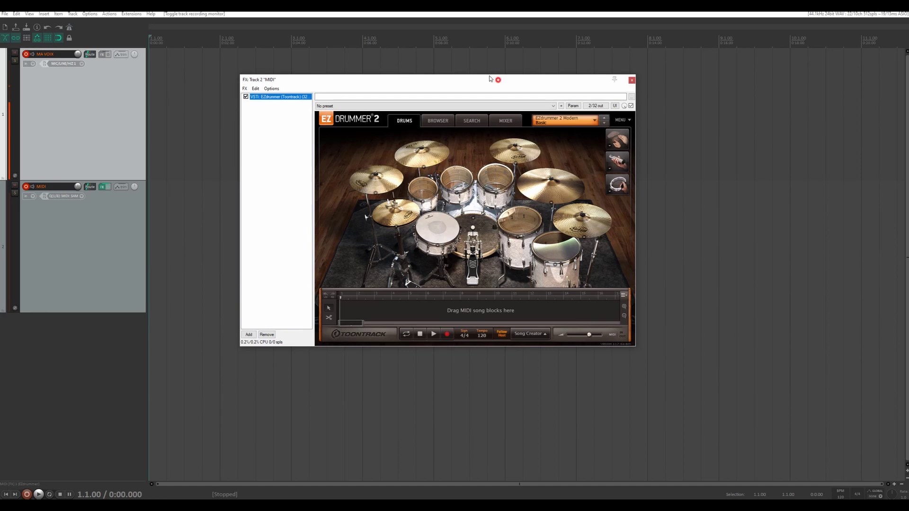
drag(499, 83, 449, 54)
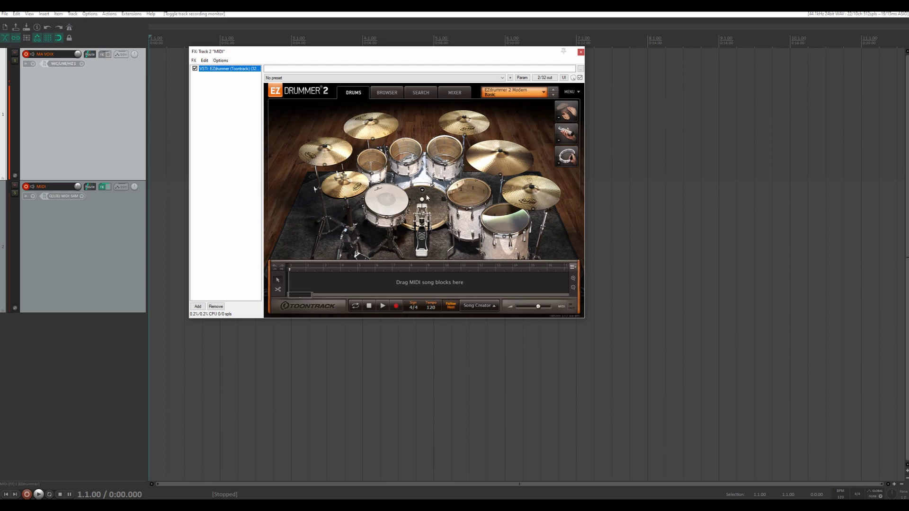
click(32, 187)
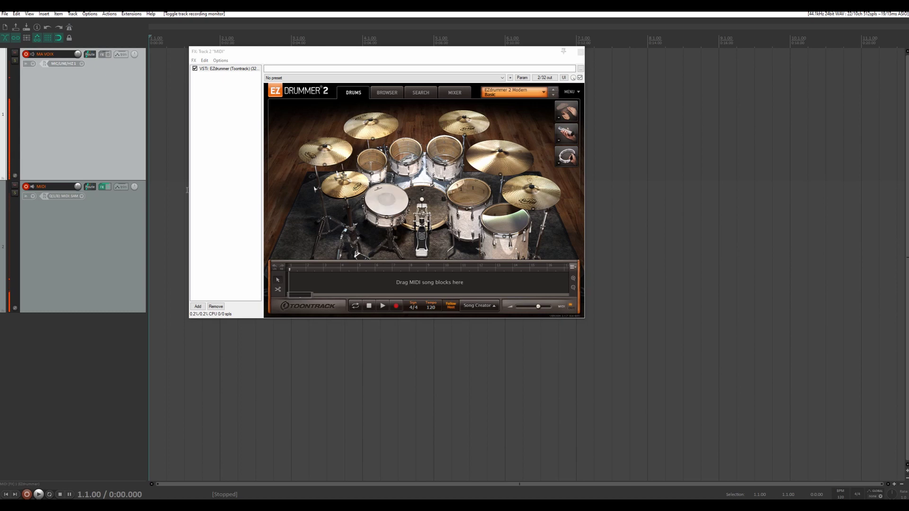
click(581, 52)
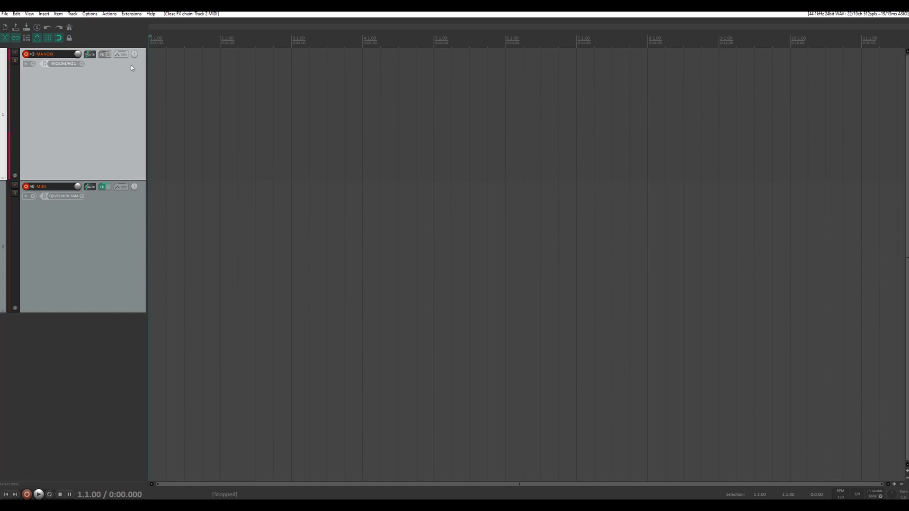
- Examine the available record modes and the options for new recordings that overlap existing media items
click(90, 14)
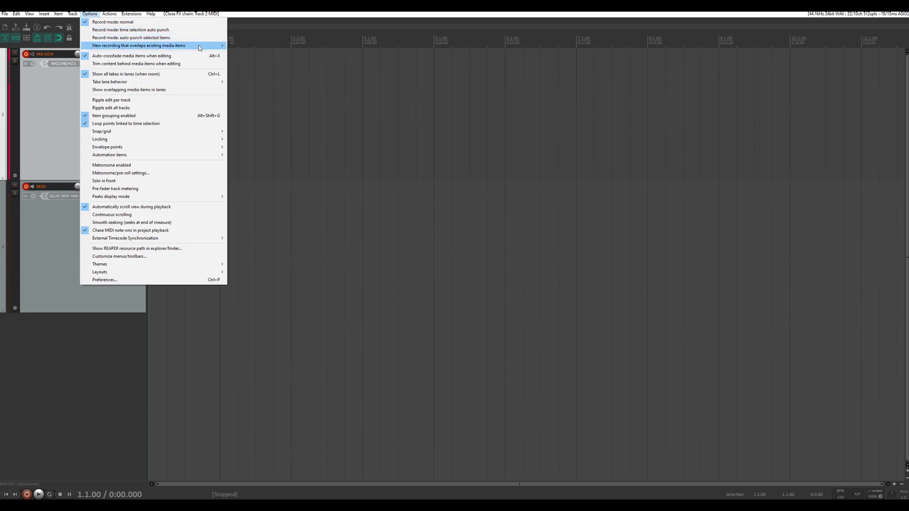
mouse_move(152, 48)
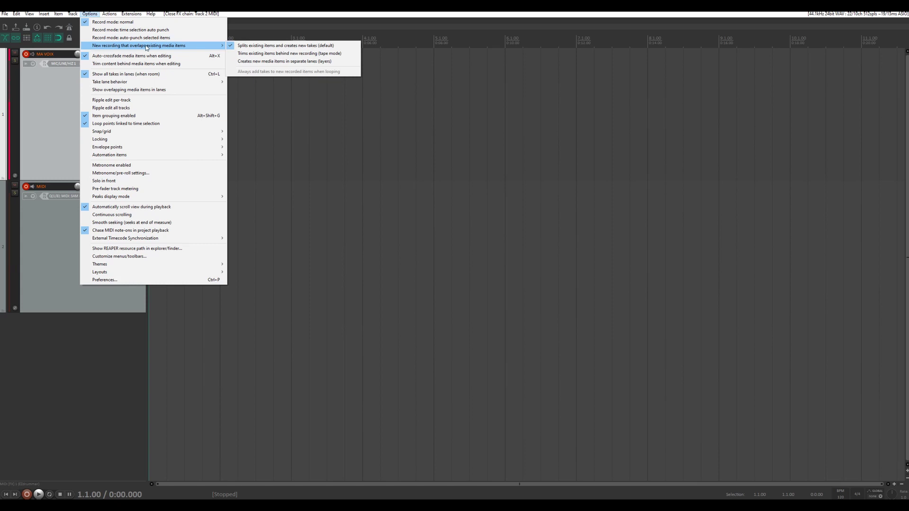
click(56, 101)
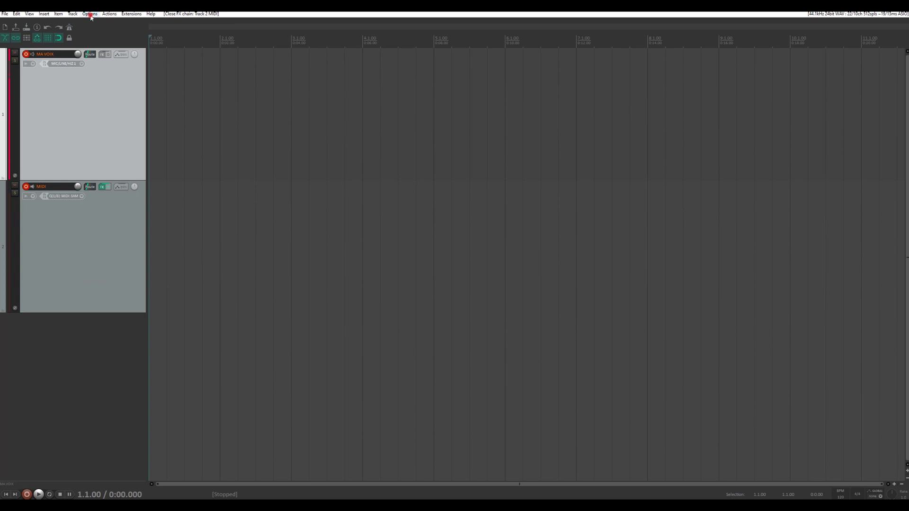
click(90, 14)
click(61, 85)
right_click(27, 496)
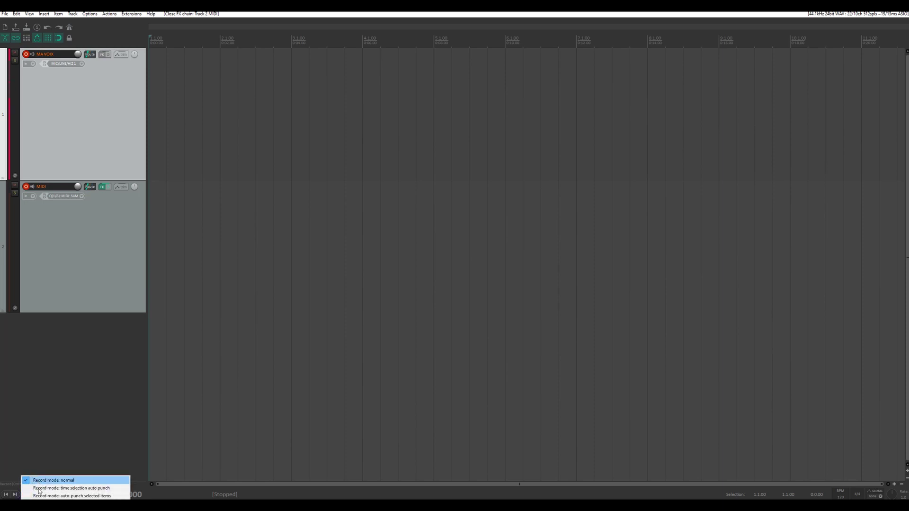
click(46, 450)
- Search the action list for "record mode" and examine the set record mode and Cycle through record modes actions
click(109, 13)
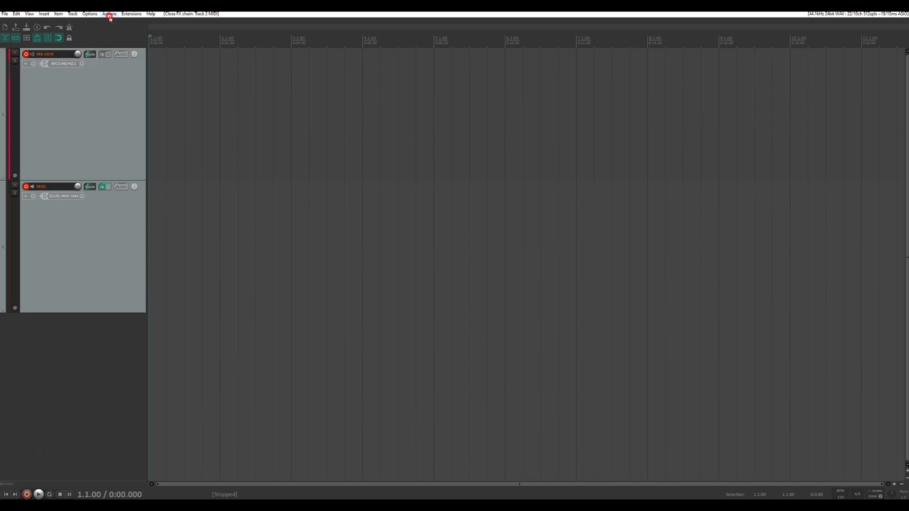
click(115, 22)
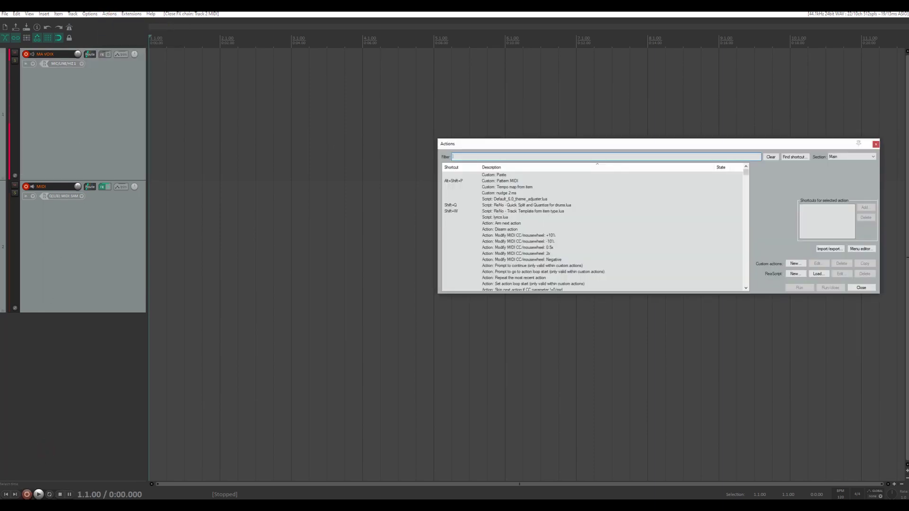
text(record mode)
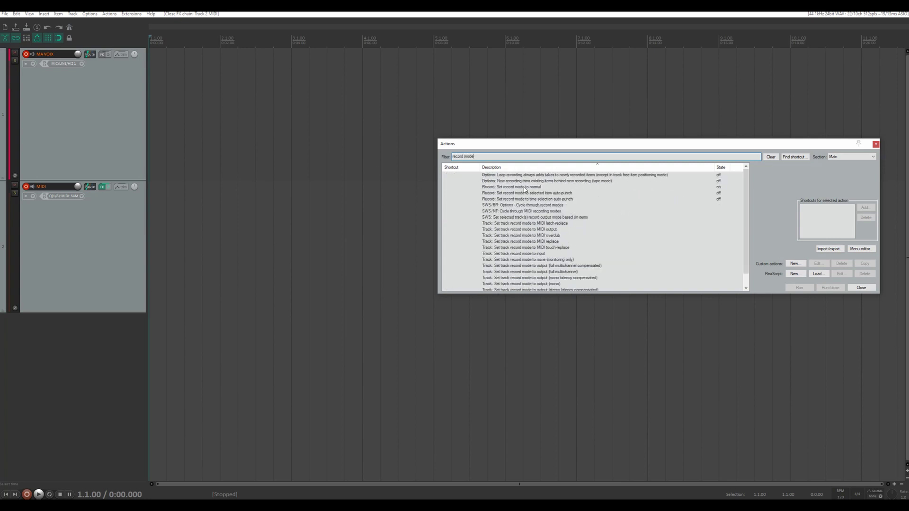
click(523, 186)
click(528, 193)
click(511, 187)
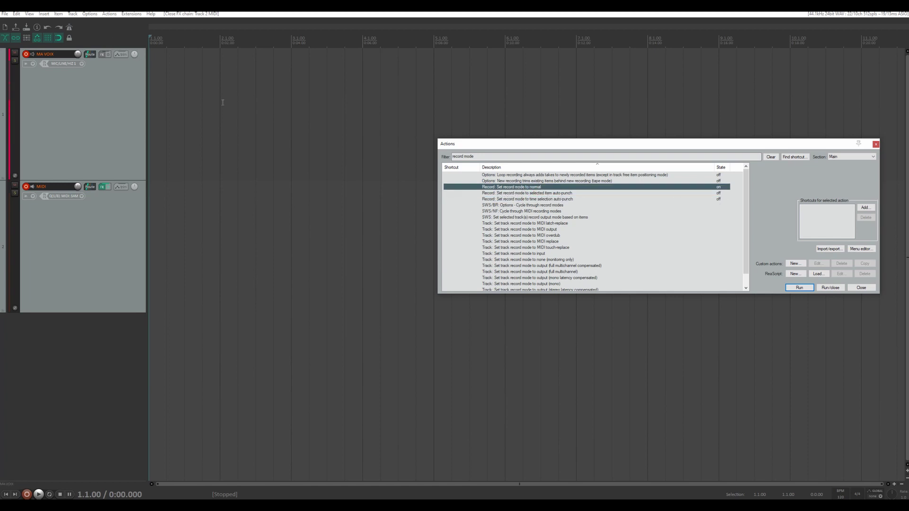
click(513, 207)
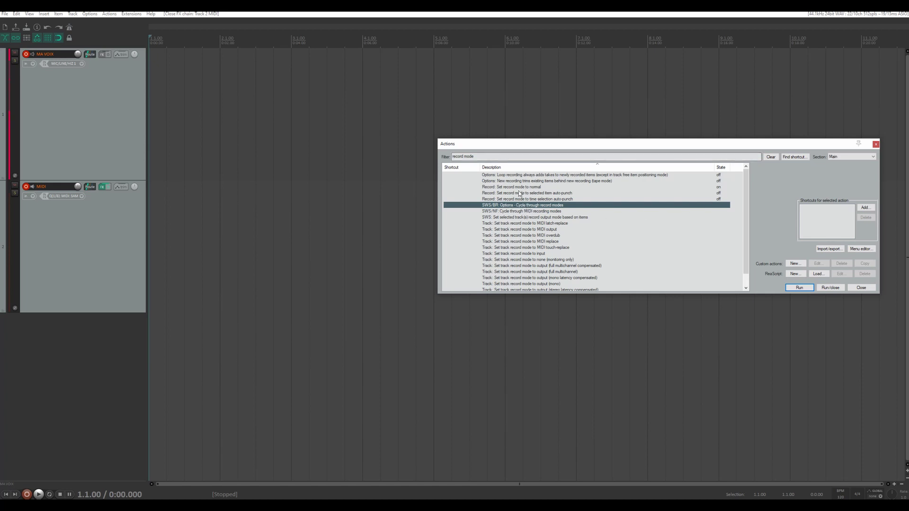
click(876, 145)
- Place the edit cursor at 2.1.00 on the timeline and select the MA VOIX track
click(221, 41)
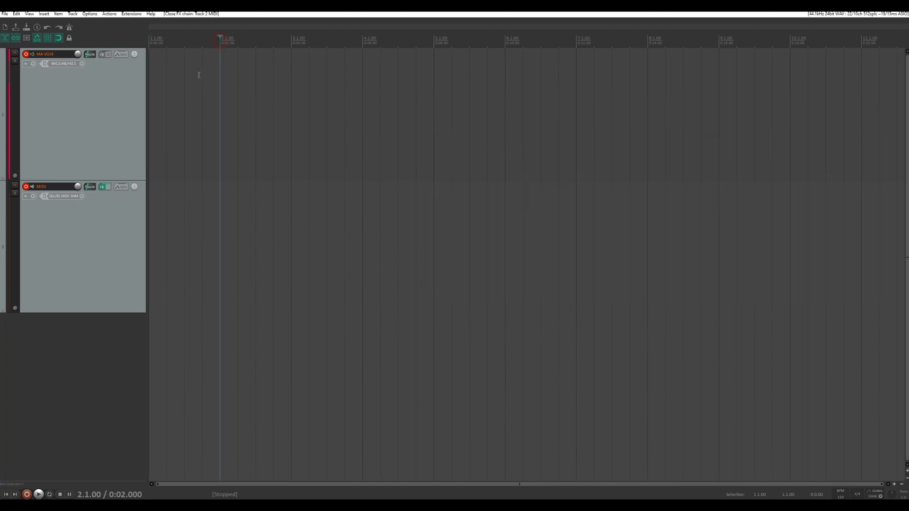
click(89, 14)
click(53, 123)
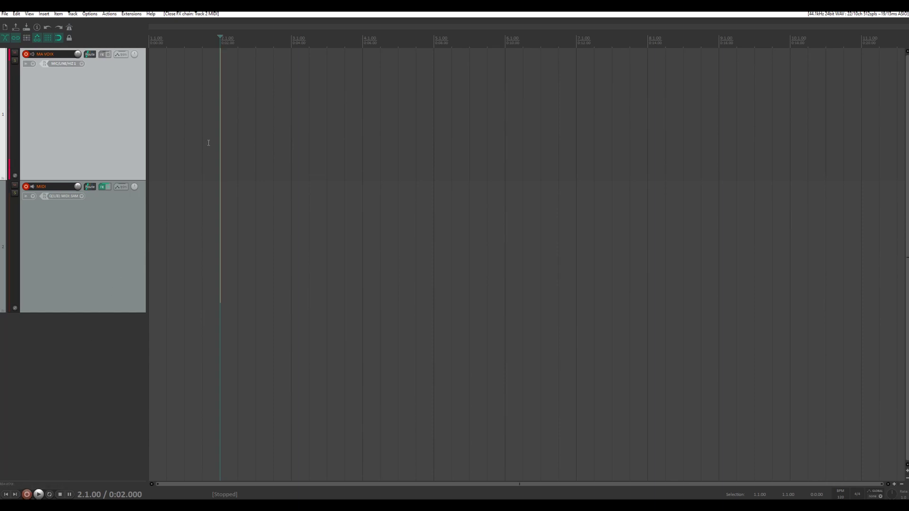
- Record a take of just under two measures on both armed tracks, starting at 2.1.00
key(ctrl+r)
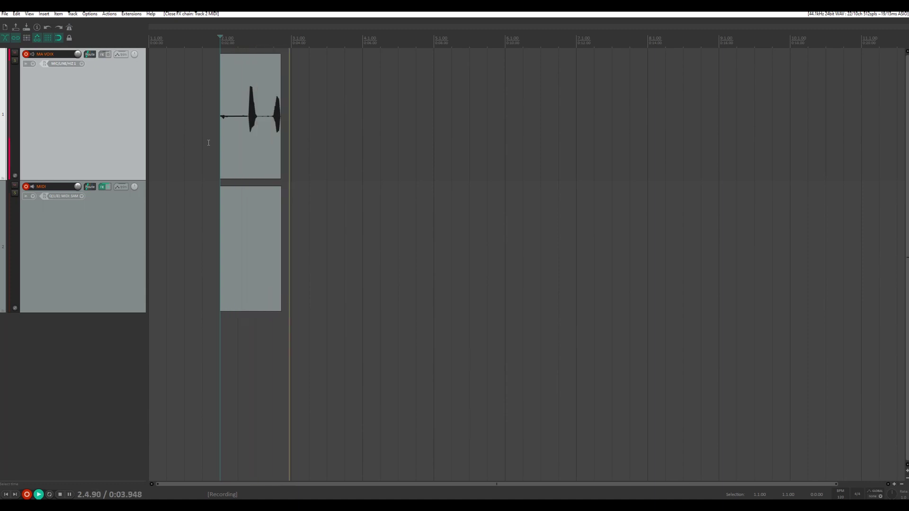
key(space)
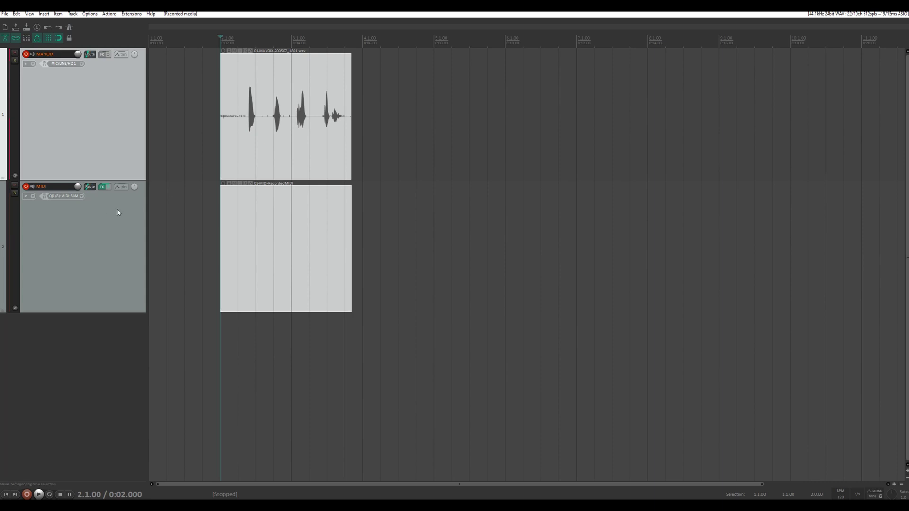
- Set the record mode to time selection auto punch and re-record both tracks between 3.1.00 and 4.1.00
right_click(26, 494)
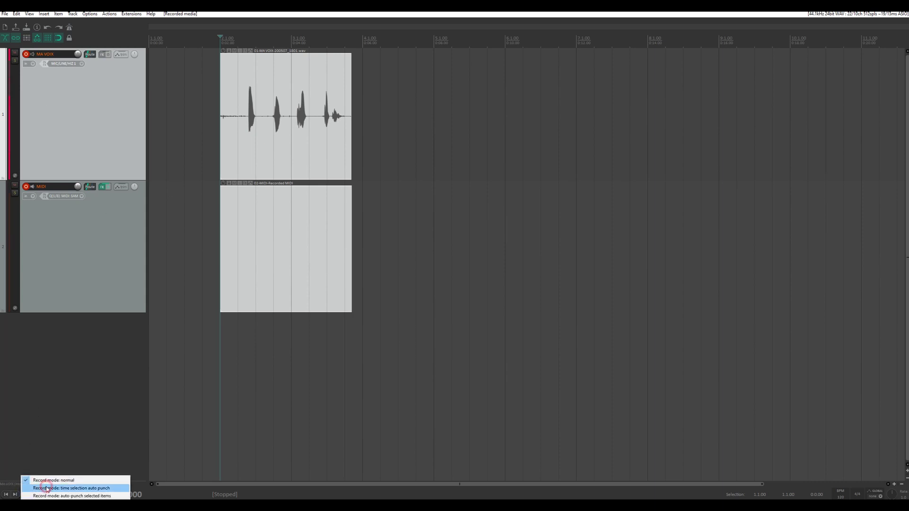
click(47, 488)
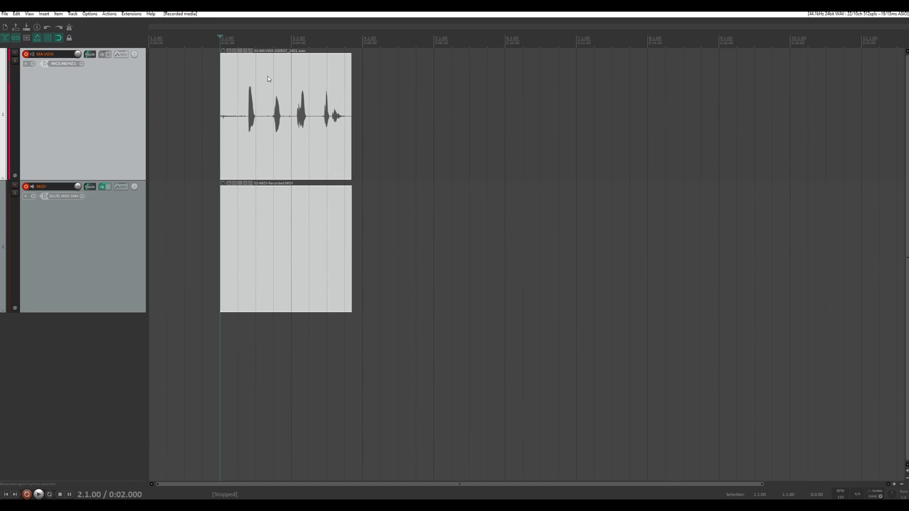
drag(270, 46, 311, 50)
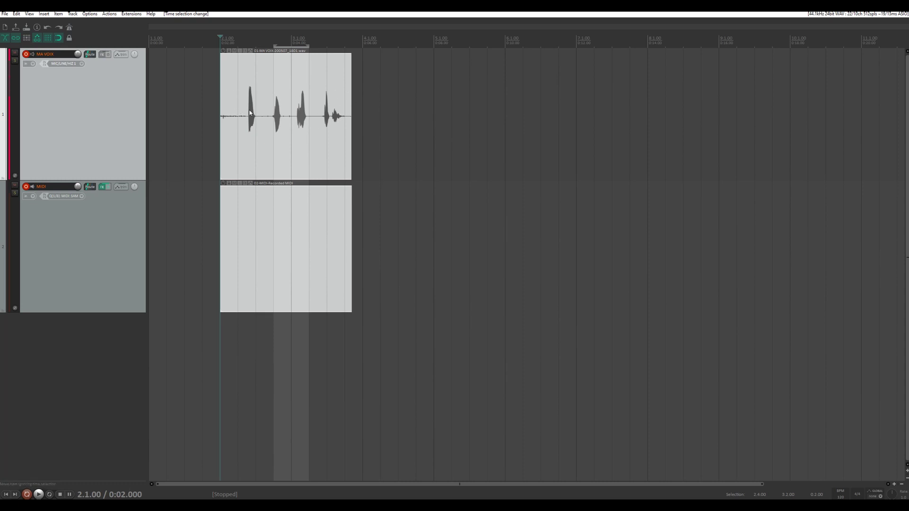
drag(292, 44, 362, 45)
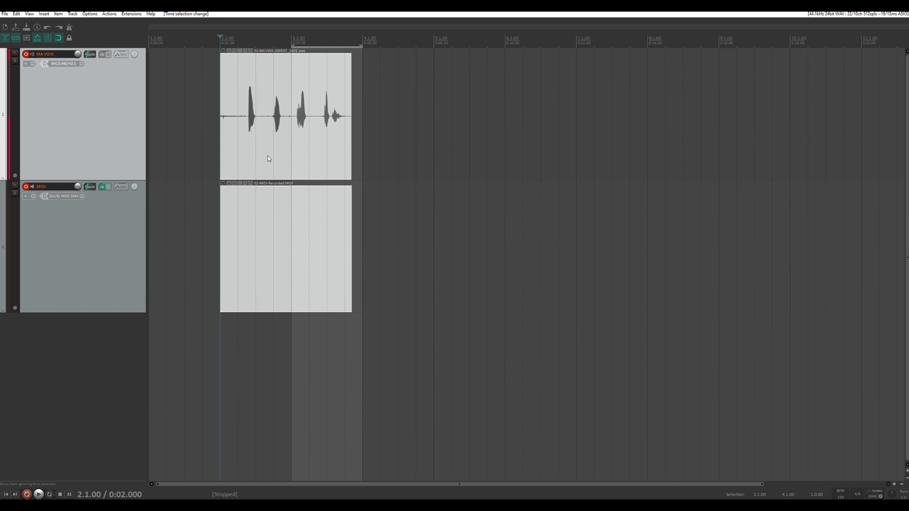
key(ctrl+r)
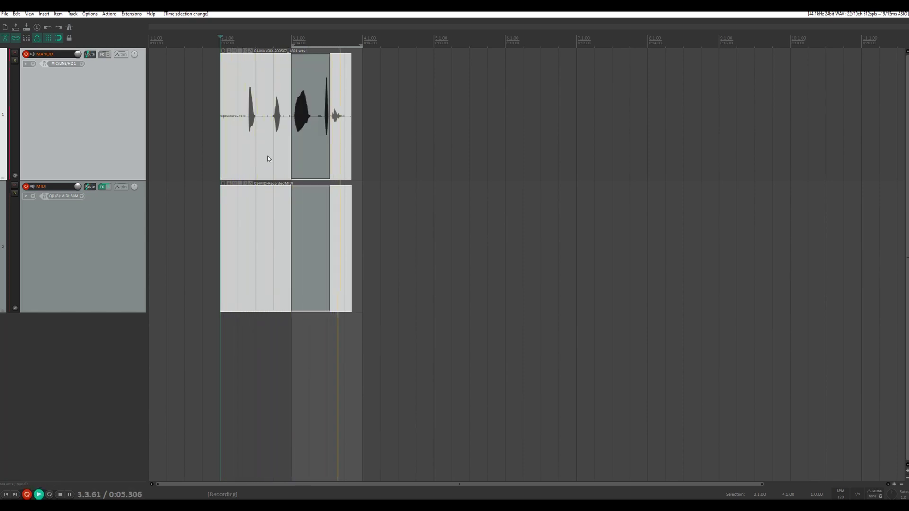
key(ctrl+r)
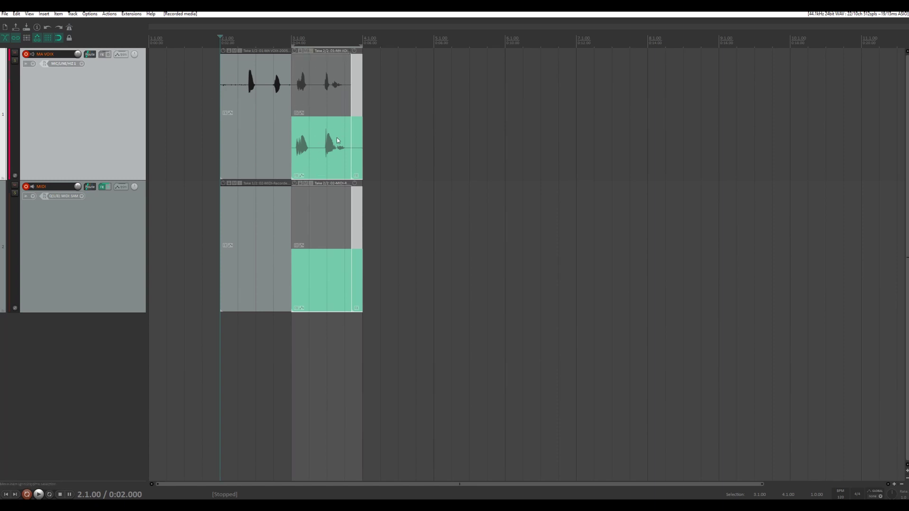
- Switch the active take of the MA VOIX segment after 3.1.00 back and forth between the original and the punched recording
click(319, 79)
click(317, 129)
click(312, 84)
click(314, 136)
click(314, 85)
click(317, 137)
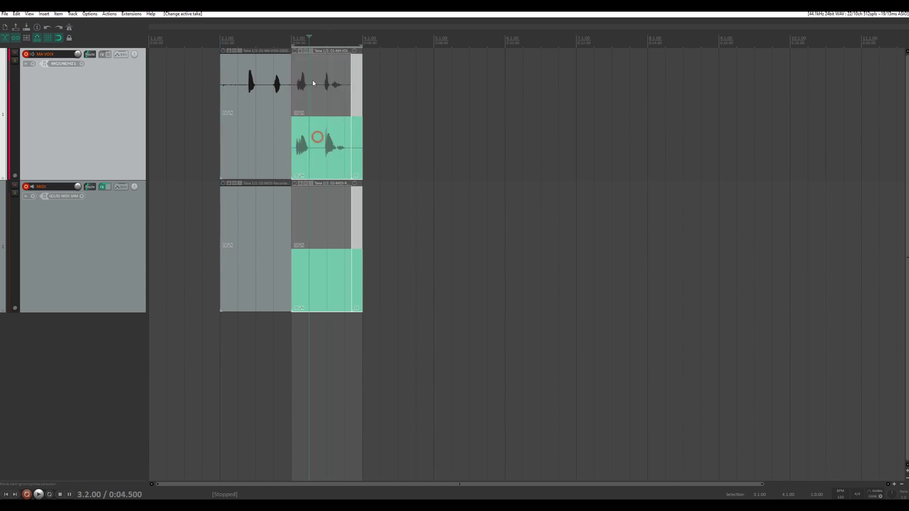
click(312, 84)
click(320, 135)
click(312, 77)
click(319, 137)
click(312, 80)
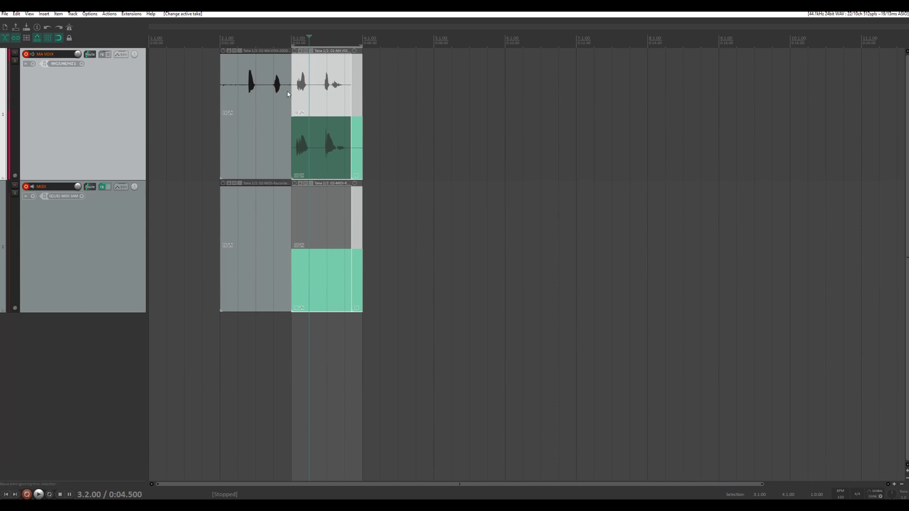
key(ctrl+t)
key(ctrl+t)
key(ctrl+t)
key(ctrl+t)
key(ctrl+t)
key(ctrl+t)
key(ctrl+t)
key(ctrl+t)
- Undo the take switches, the time selection punch recording and the last time selection change
key(ctrl+z)
key(ctrl+z)
key(ctrl+z)
key(ctrl+z)
key(ctrl+z)
key(ctrl+z)
key(ctrl+z)
key(ctrl+z)
key(ctrl+z)
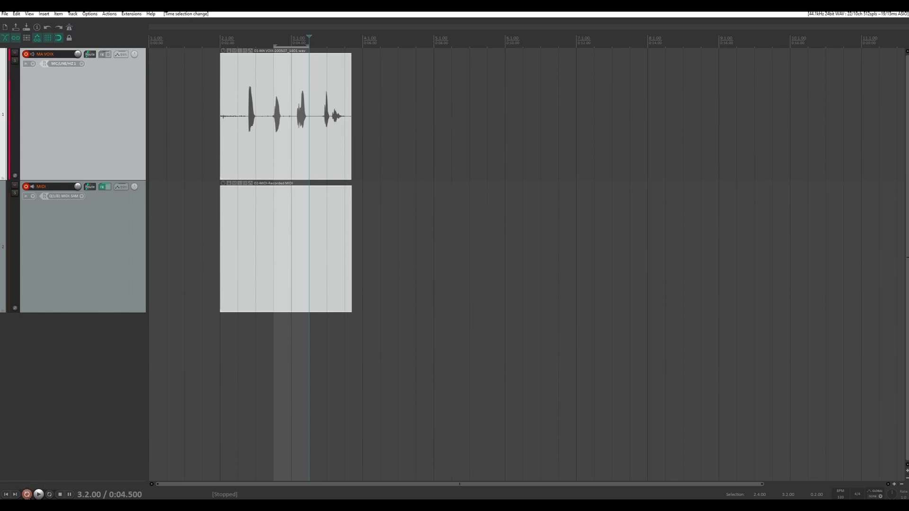
- Set the record mode to auto-punch selected items and make a time selection from 2.3.00 to 3.3.00
right_click(27, 494)
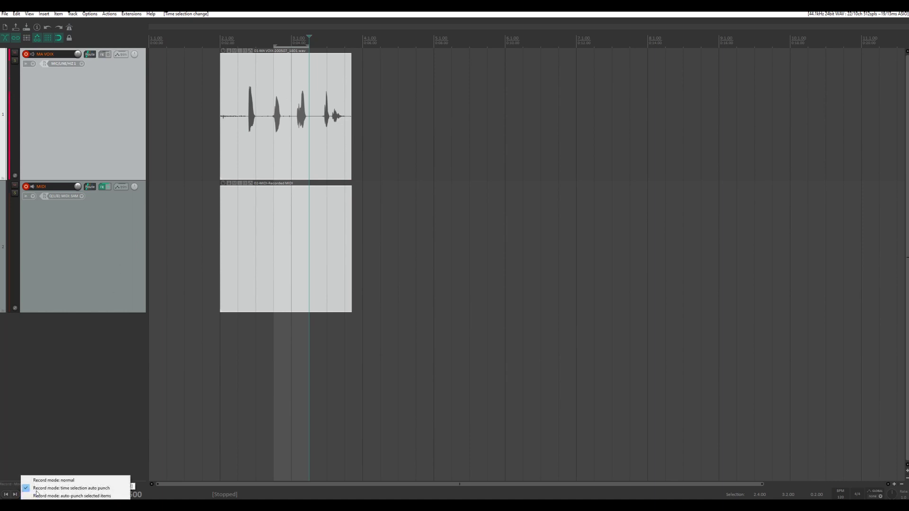
click(89, 495)
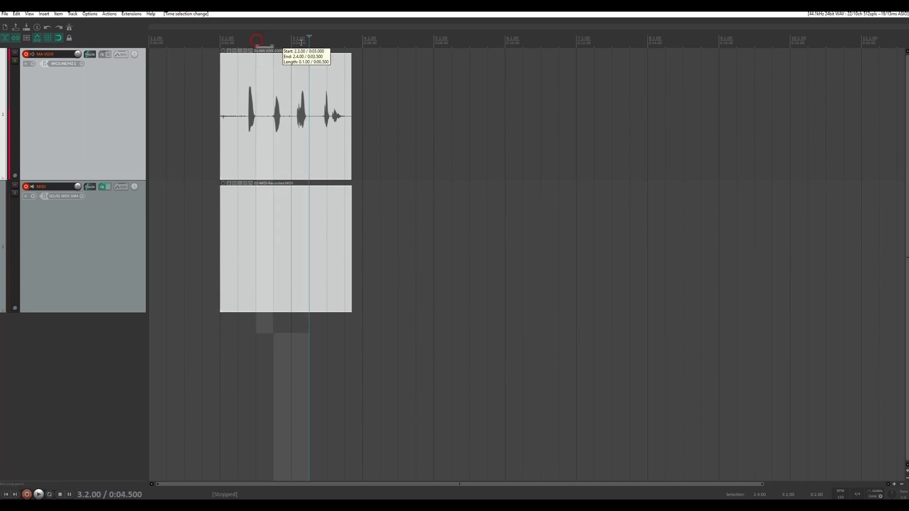
drag(256, 40, 326, 46)
- Split the MA VOIX item at 2.4.00, 3.1.00, 3.3.00 and 3.4.00
click(243, 115)
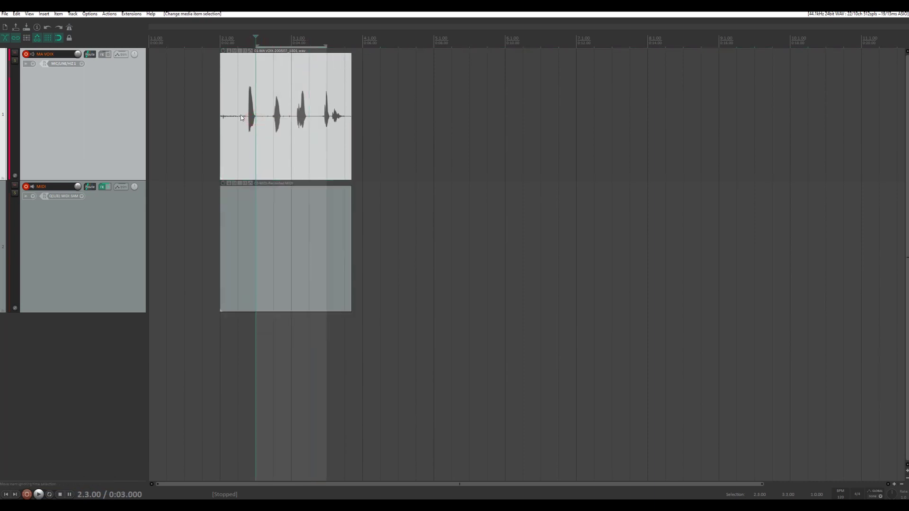
click(275, 122)
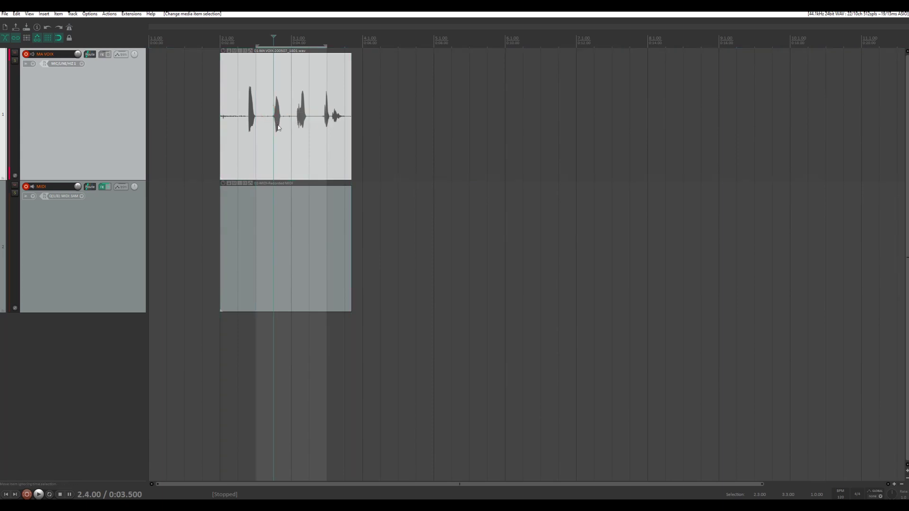
key(s)
click(290, 118)
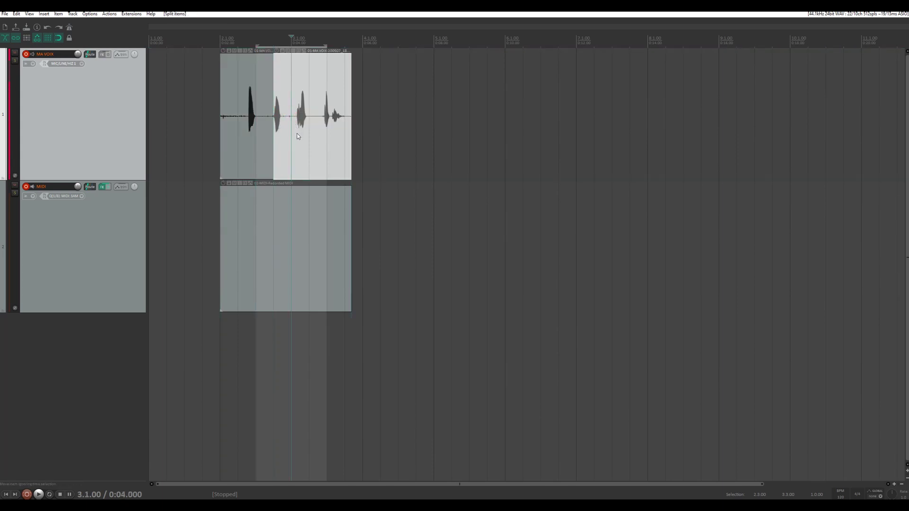
key(s)
click(283, 137)
click(317, 130)
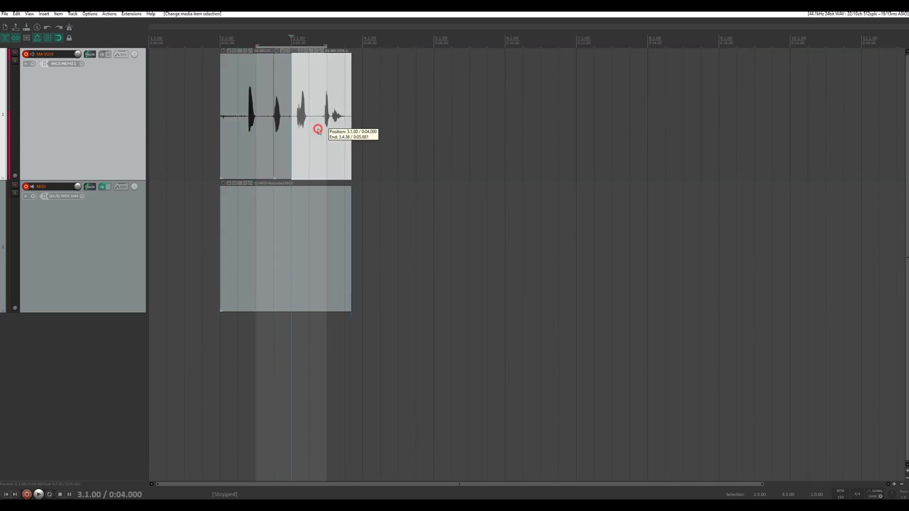
click(321, 130)
key(s)
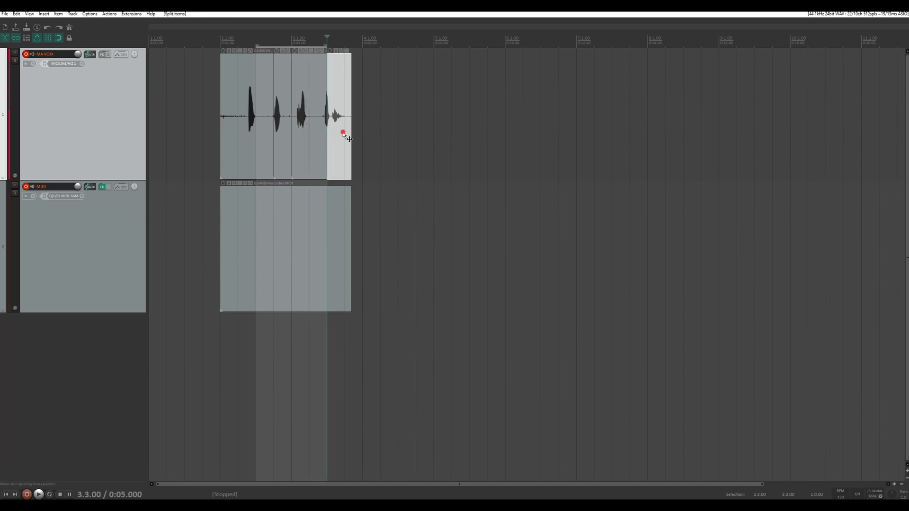
click(343, 135)
key(s)
- Select the MA VOIX segments starting at 2.4.00 and 3.3.00 and punch-record over them from 2.1.00
click(335, 138)
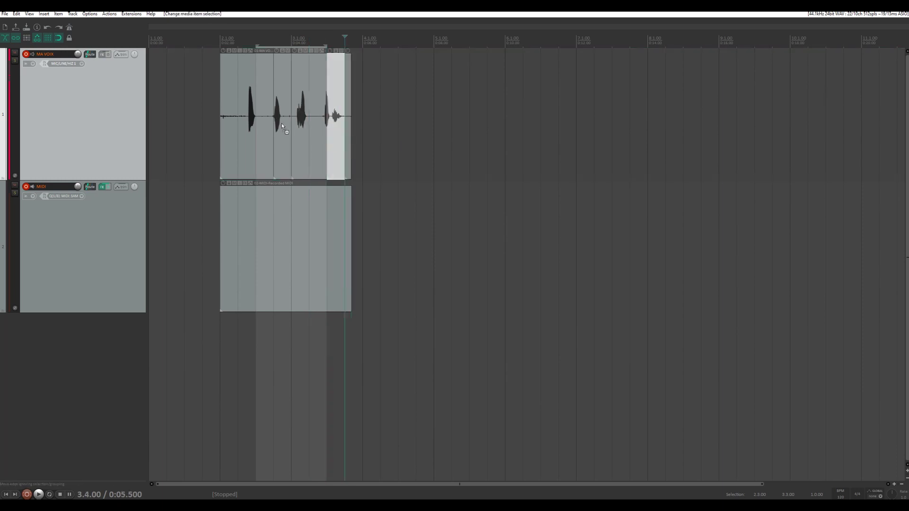
ctrl+click(281, 123)
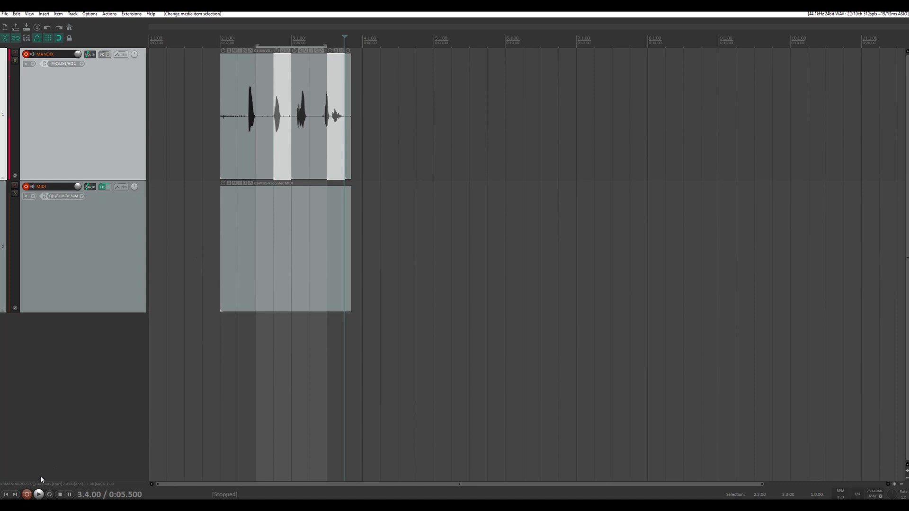
click(220, 66)
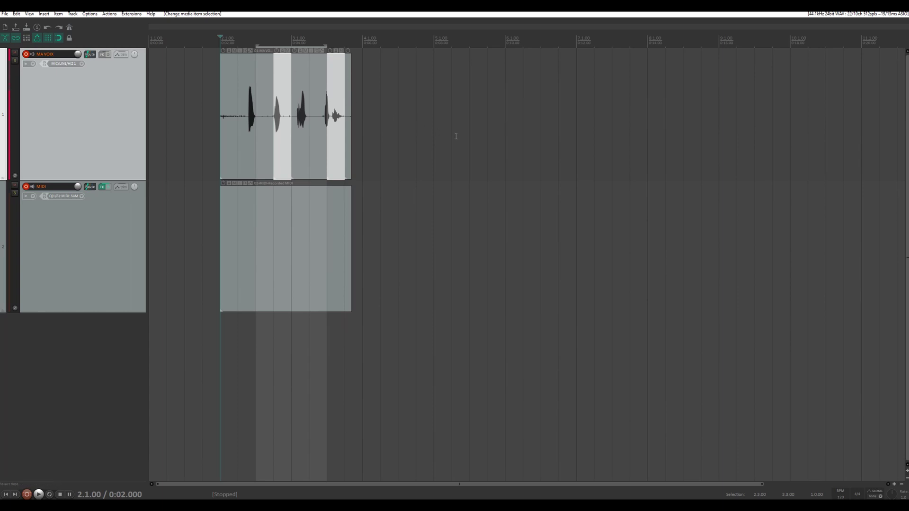
key(ctrl+r)
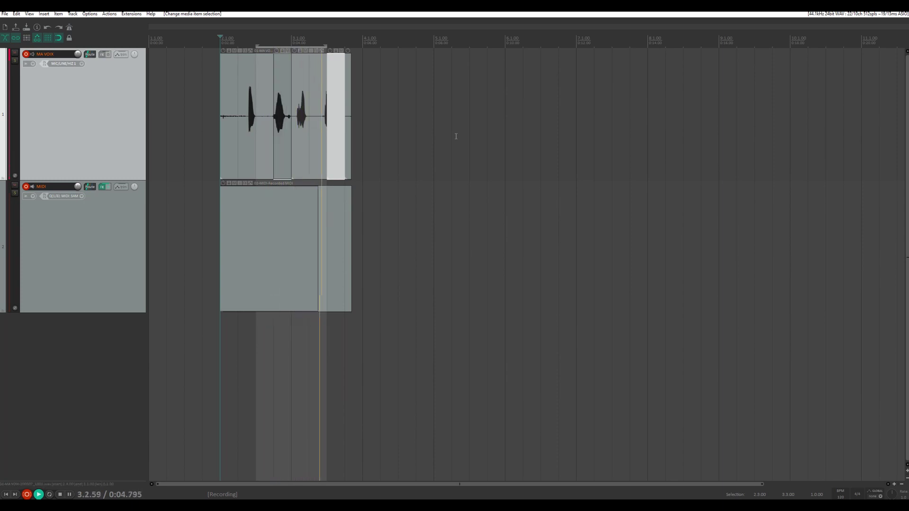
key(space)
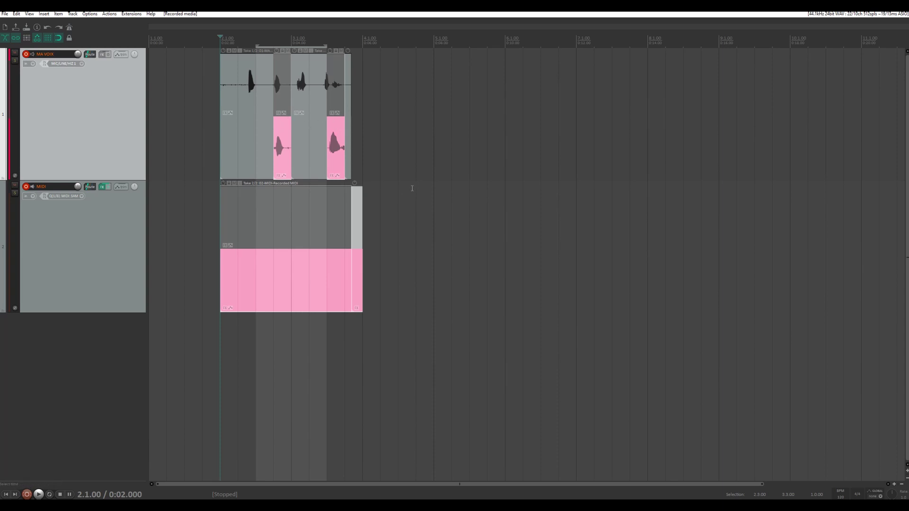
- Undo the selected-items punch recording and delete all remaining media items on both tracks
key(ctrl+z)
key(ctrl+z)
key(ctrl+z)
key(ctrl+z)
key(ctrl+z)
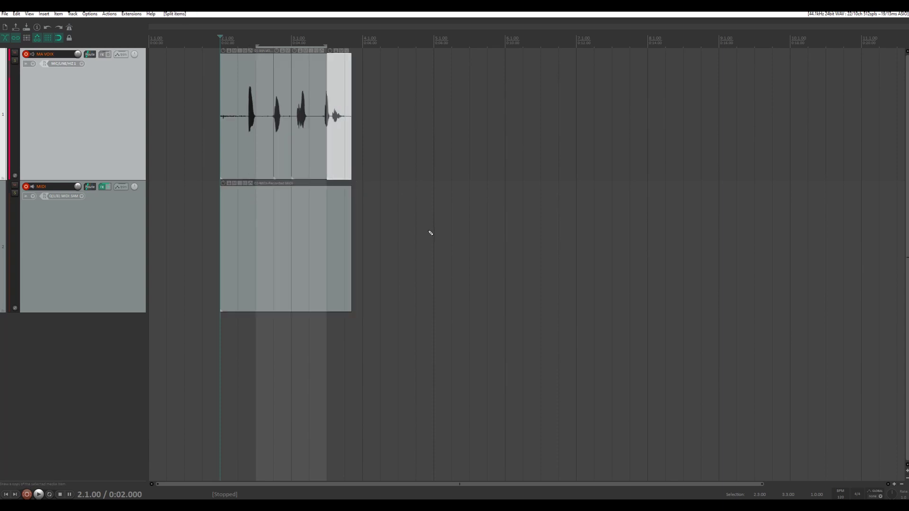
drag(422, 240, 206, 140)
key(Delete)
- Make a time selection from 3.1.00 to 5.1.00 and turn on repeat
drag(336, 42, 433, 42)
click(50, 494)
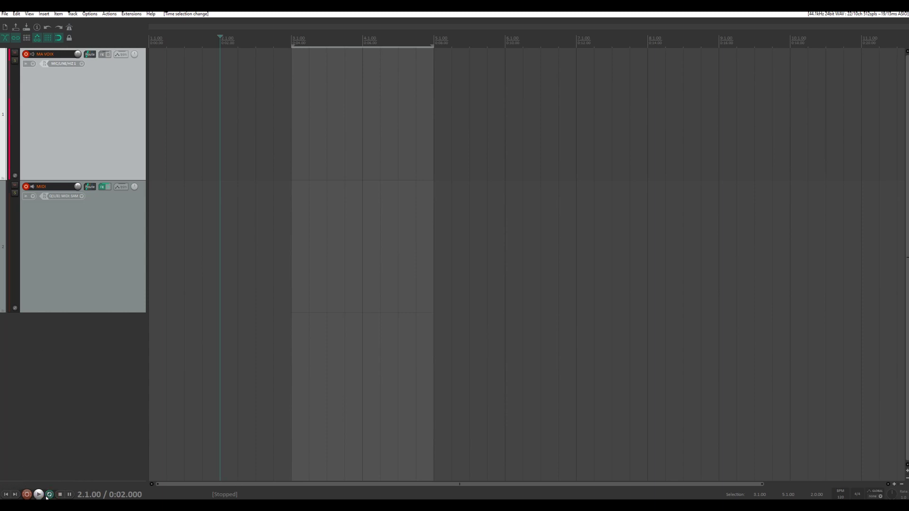
- Start a brief recording, discard it, and set the record mode to normal
click(27, 494)
click(26, 494)
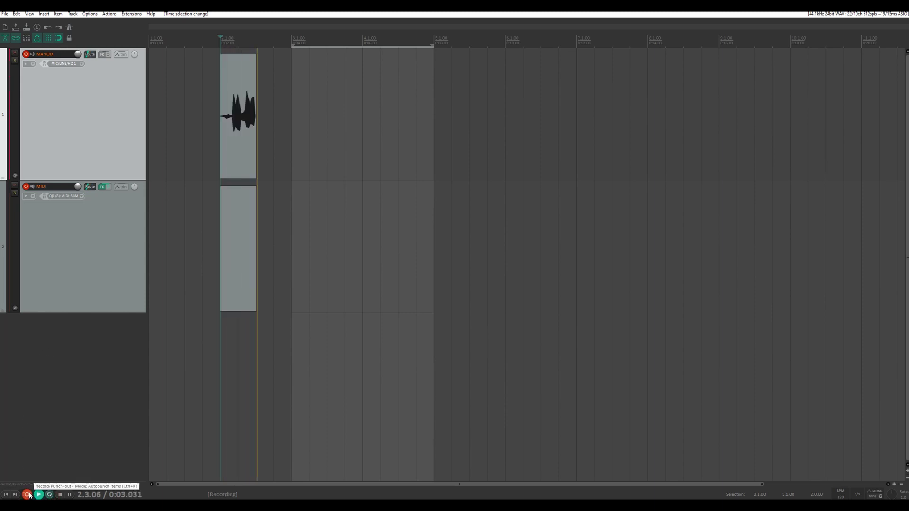
click(476, 300)
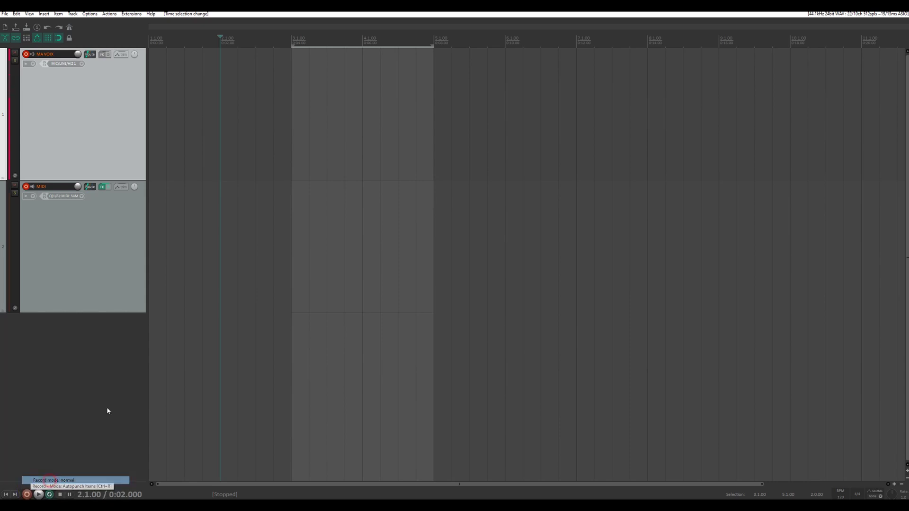
- Turn on the metronome and loop-record several takes on both tracks, starting from 3.1.00
click(291, 42)
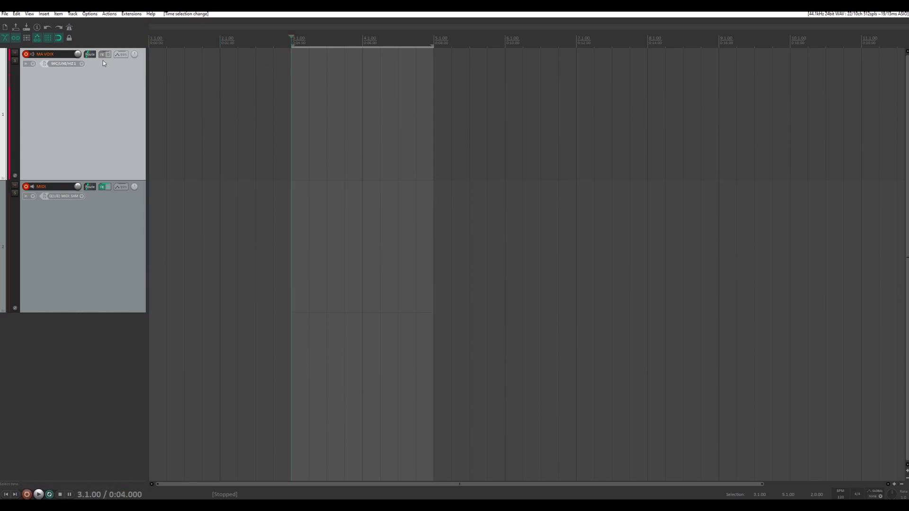
click(69, 27)
key(ctrl+r)
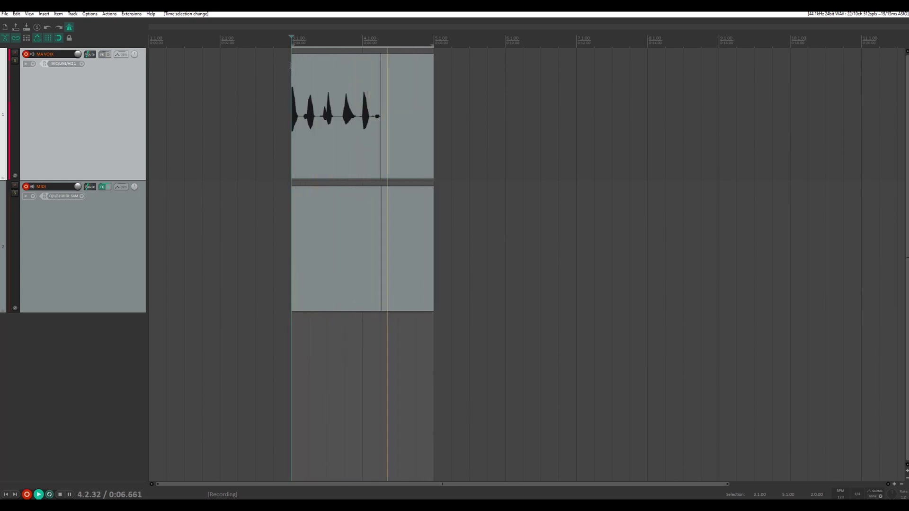
key(ctrl+r)
key(space)
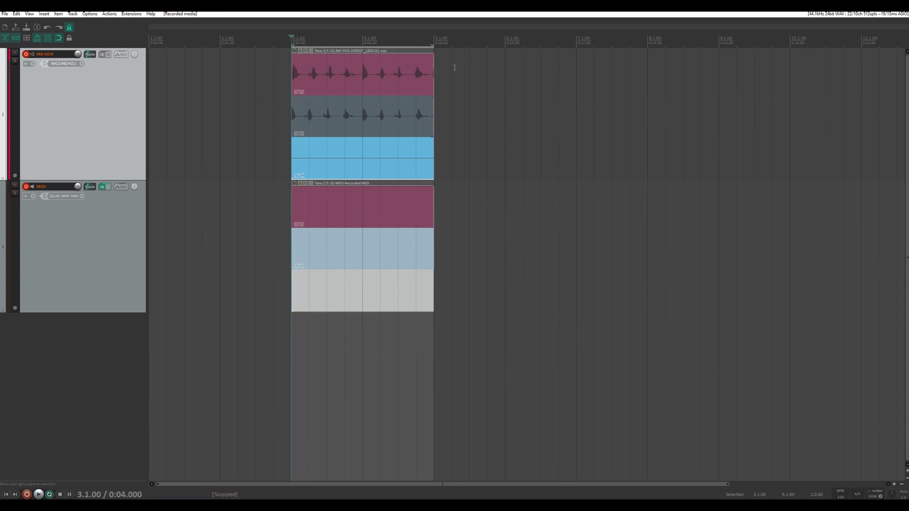
- Switch between the loop-recorded takes of the MA VOIX item and leave the second take active
click(334, 88)
click(324, 119)
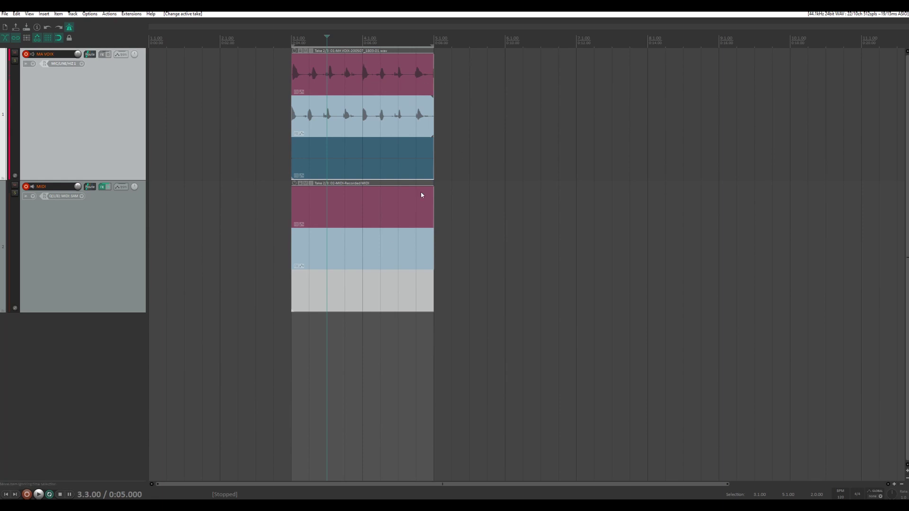
click(361, 75)
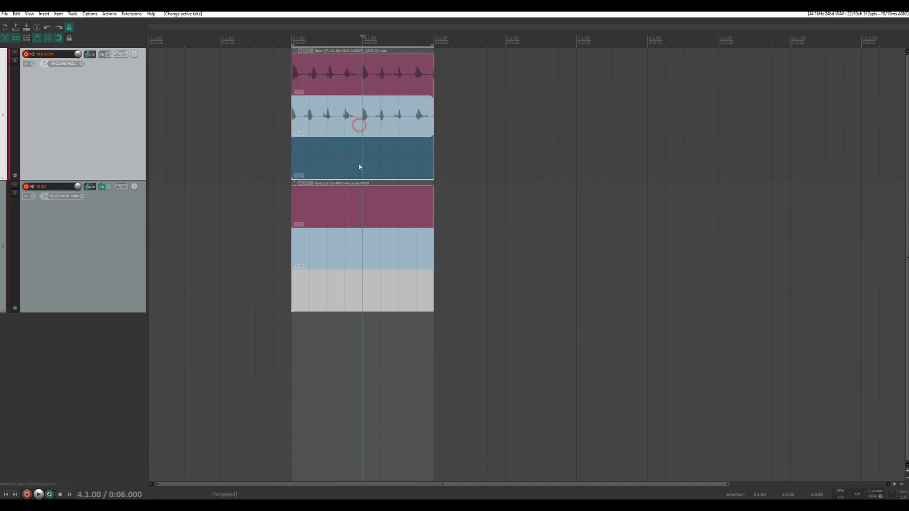
click(350, 116)
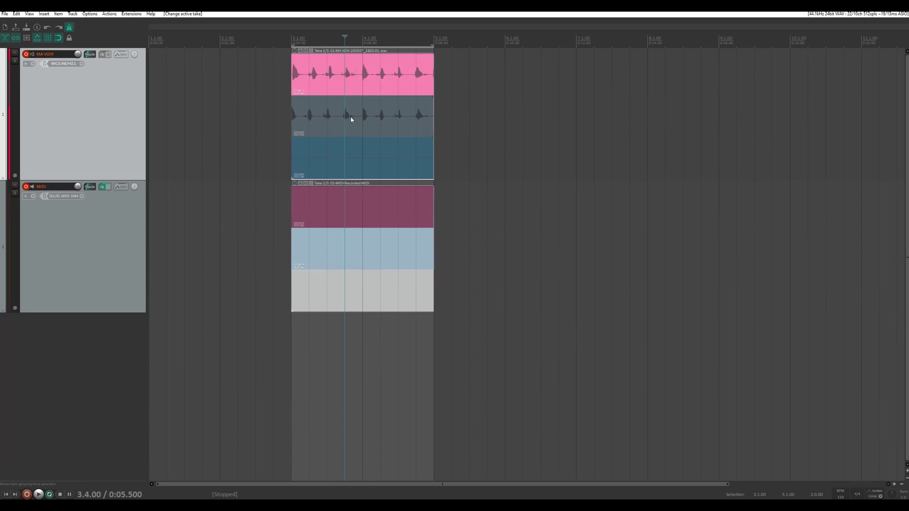
click(345, 115)
click(334, 86)
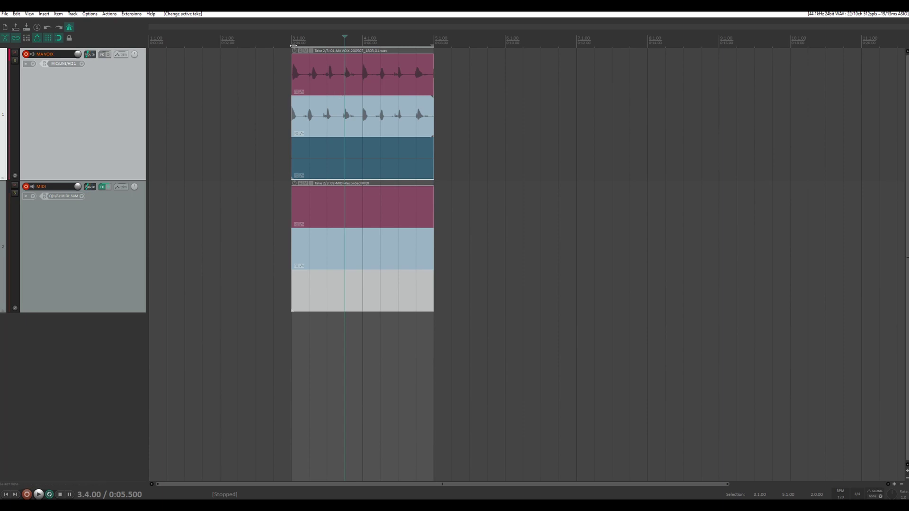
- Narrow the time selection to 4.1.00–5.1.00 and set the record mode to time selection auto punch
drag(291, 45, 362, 37)
right_click(27, 495)
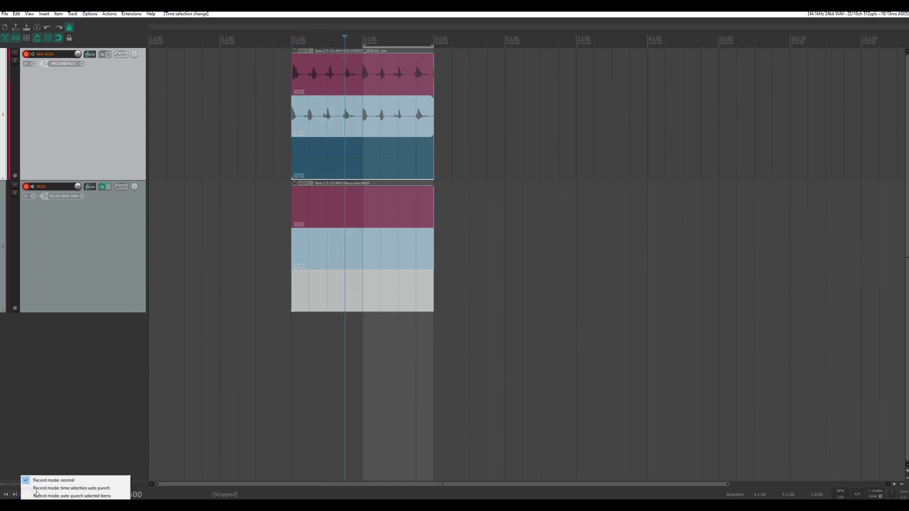
click(47, 487)
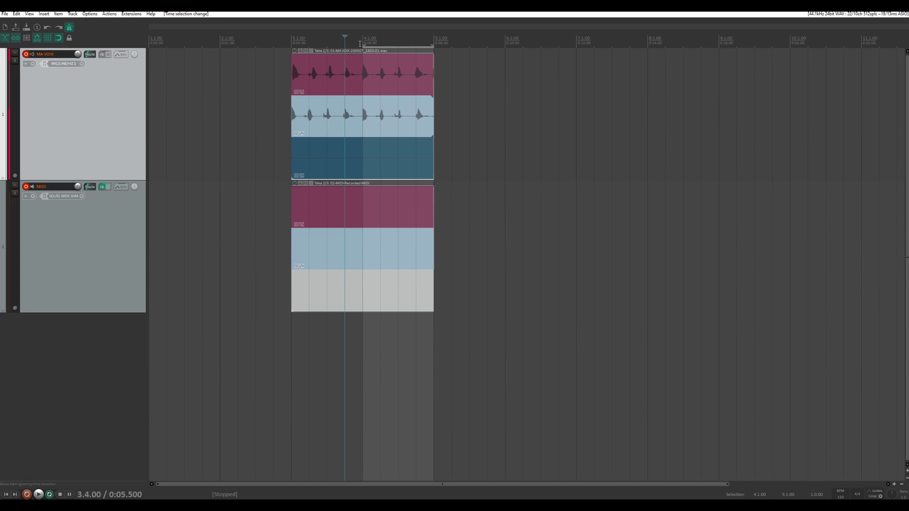
click(288, 42)
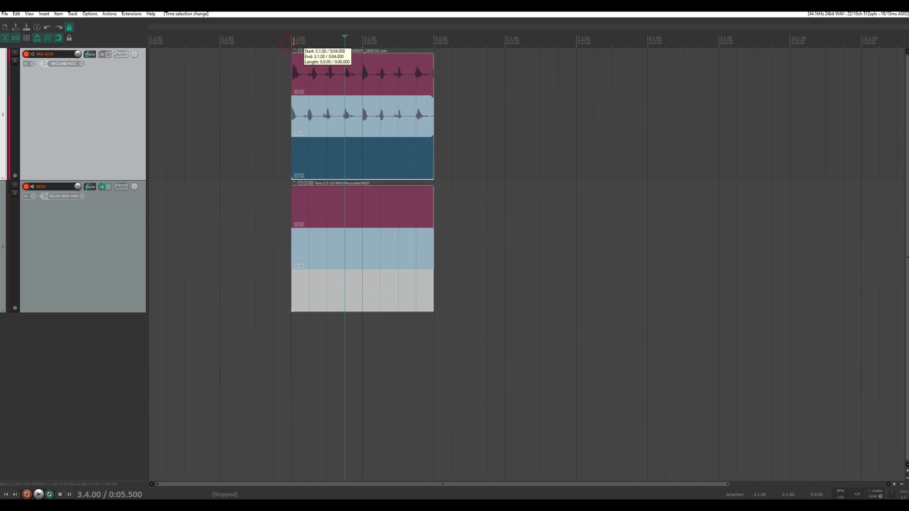
drag(362, 40, 434, 43)
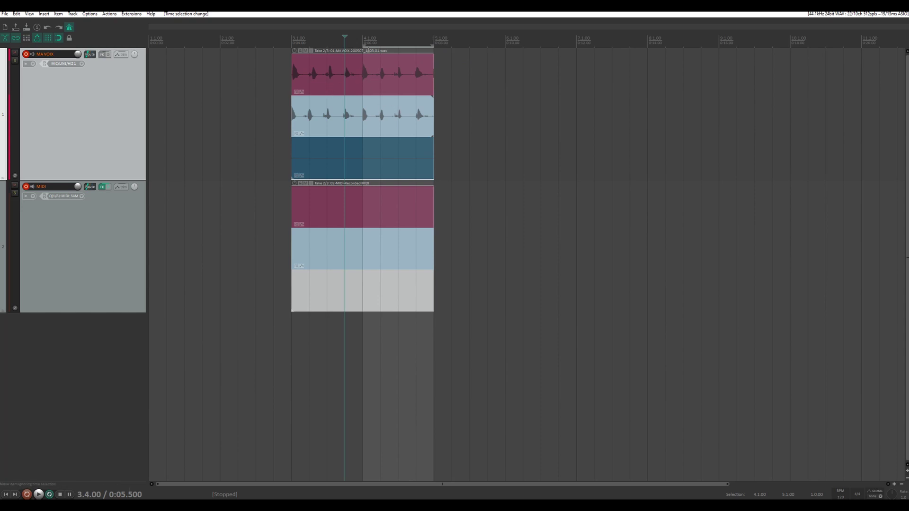
mouse_move(363, 44)
mouse_down()
mouse_move(300, 46)
mouse_move(382, 45)
mouse_move(363, 45)
mouse_up()
- Find the "Toggle loop points linked to time selection" action by filtering for "link loop" and run it to unlink them
click(109, 14)
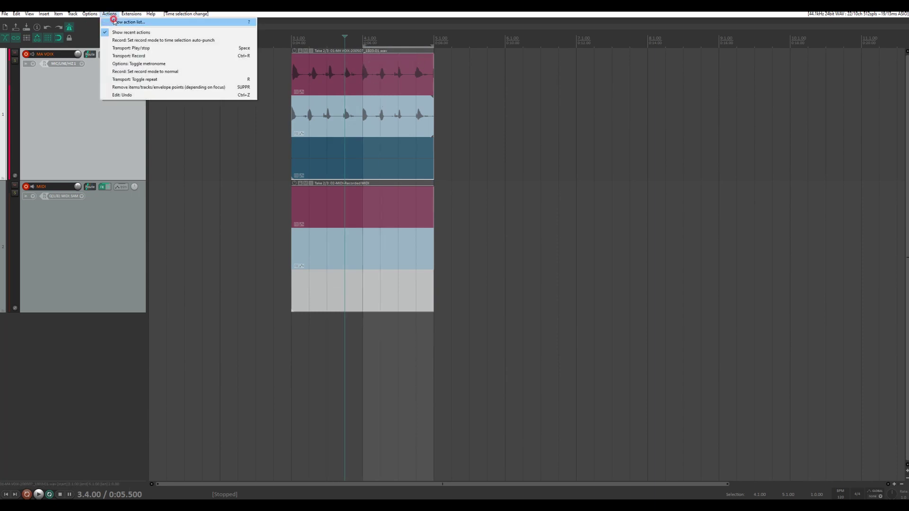
click(114, 22)
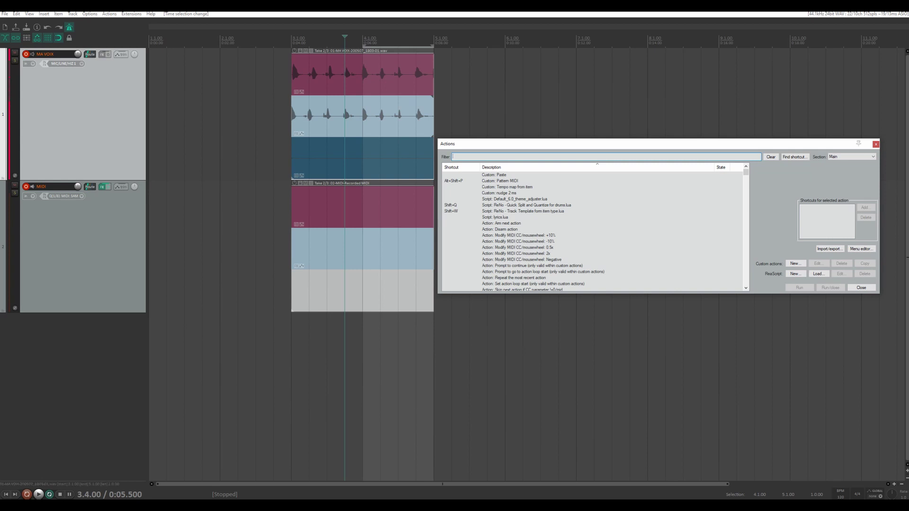
text(link loop)
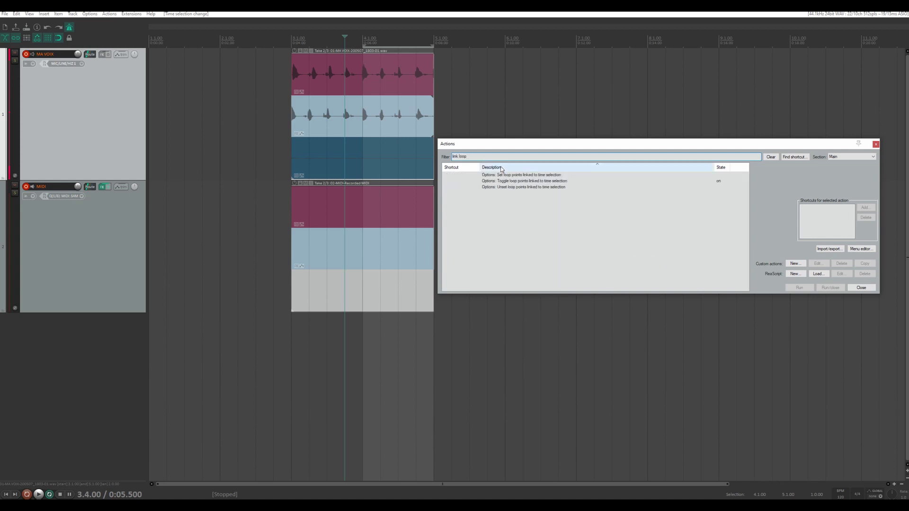
click(511, 181)
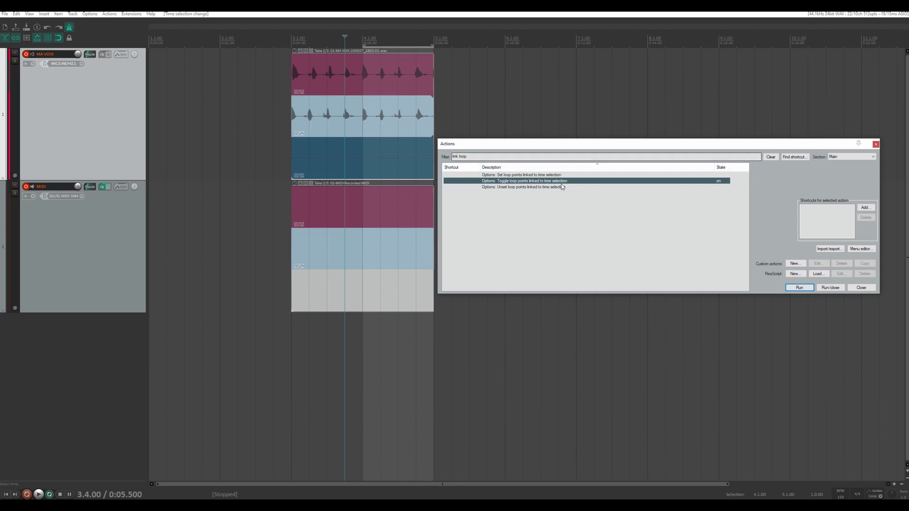
click(799, 288)
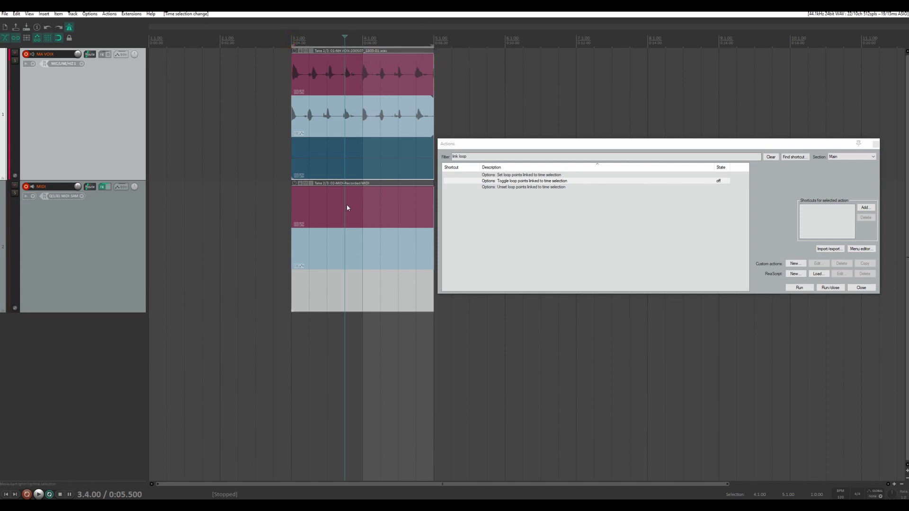
- Extend the time selection to 2.4.00–5.2.00 independently of the loop, and bring it back to 4.1.00–5.1.00
drag(274, 155, 451, 152)
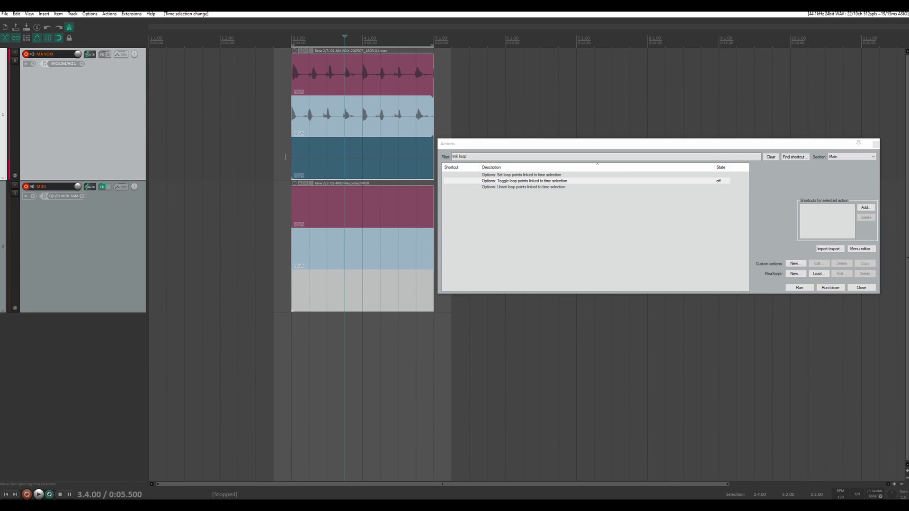
drag(273, 156, 363, 157)
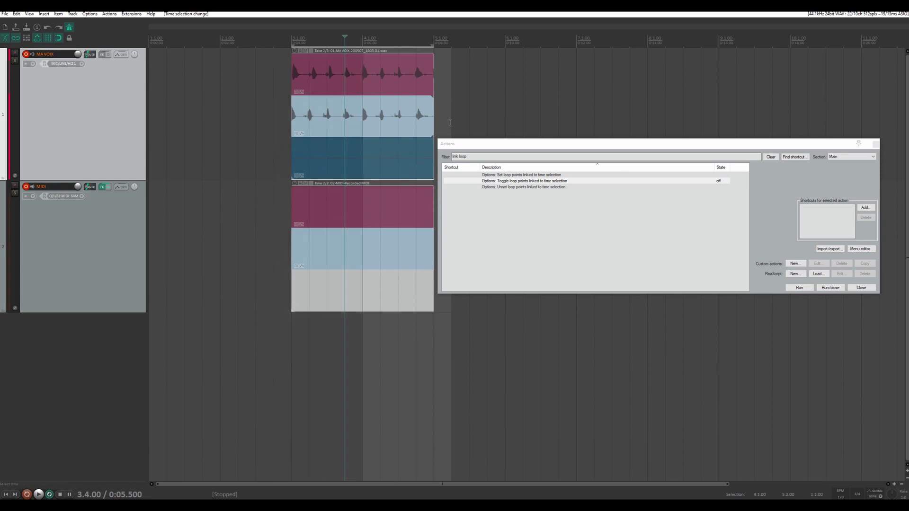
mouse_move(450, 123)
mouse_down()
mouse_move(416, 125)
mouse_move(433, 124)
mouse_up()
- Close the action list and loop-record several auto-punched takes on both tracks, starting from 3.1.00
click(876, 144)
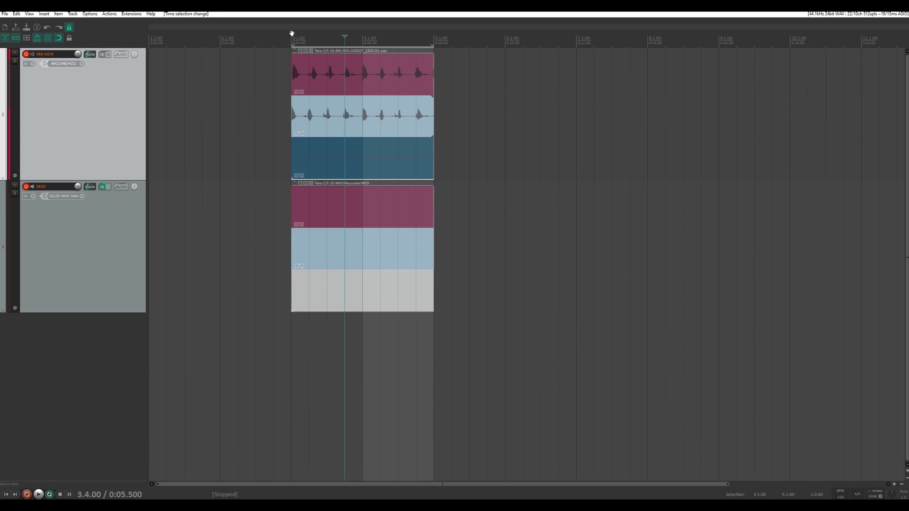
click(292, 33)
key(ctrl+r)
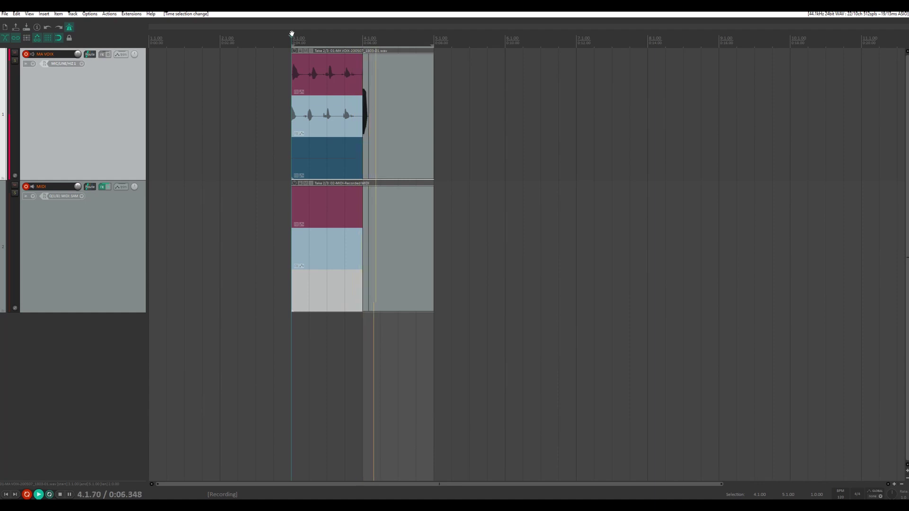
key(space)
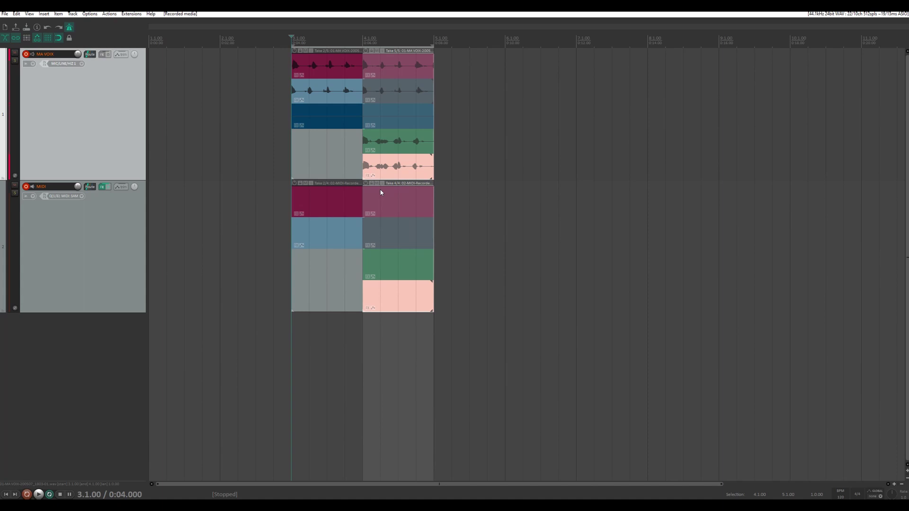
- Switch through the five takes of the punched MA VOIX item and leave the fifth take active
click(396, 142)
click(390, 110)
click(389, 83)
click(389, 67)
click(387, 88)
click(389, 118)
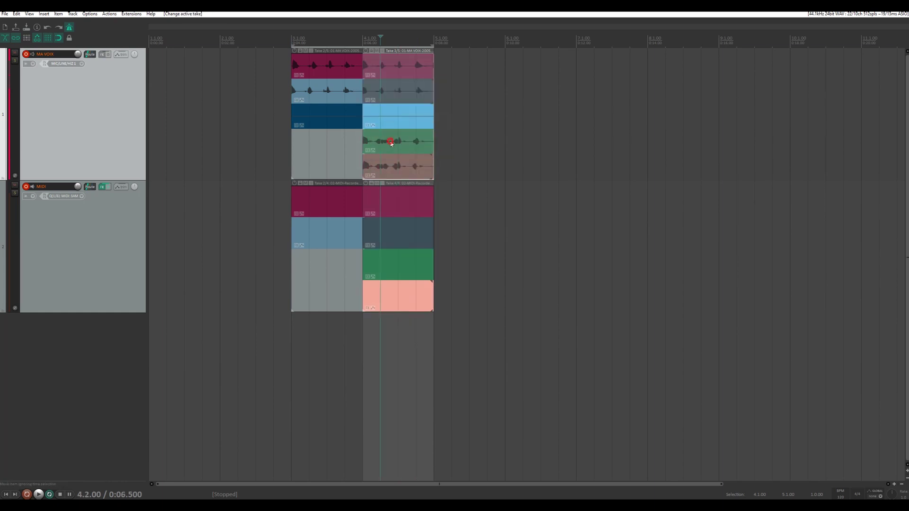
click(398, 142)
click(398, 166)
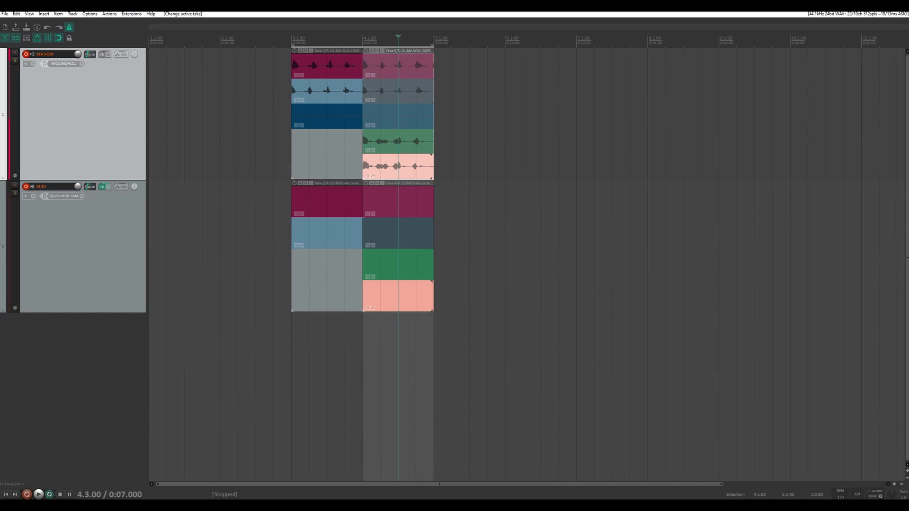
- Turn off showing all takes in lanes and select both MA VOIX items
click(90, 14)
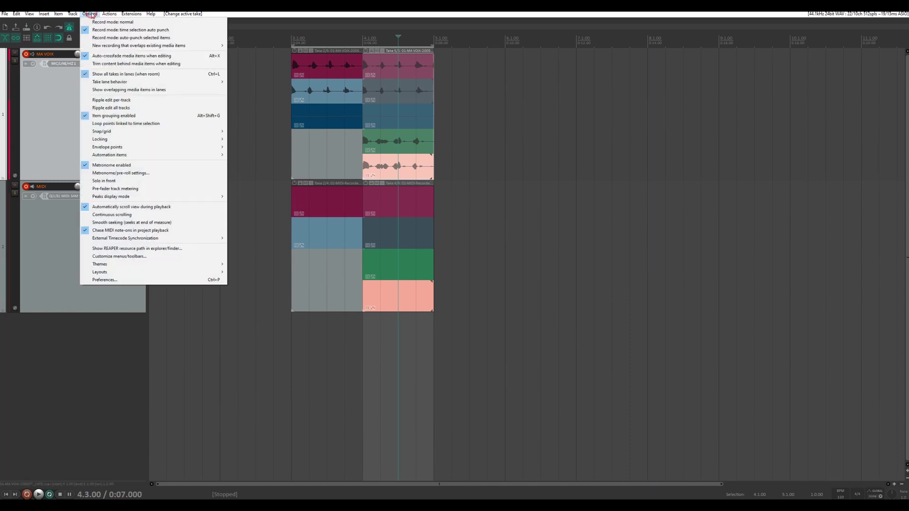
click(112, 75)
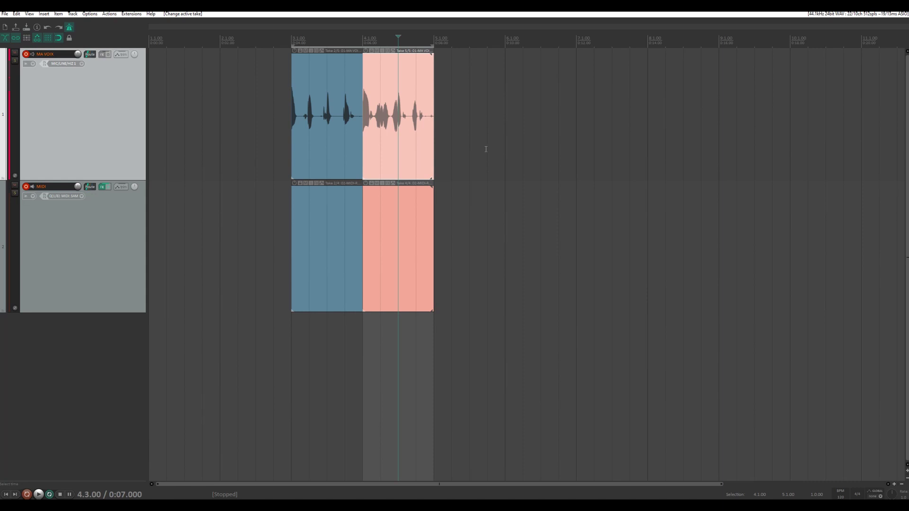
drag(487, 149, 292, 82)
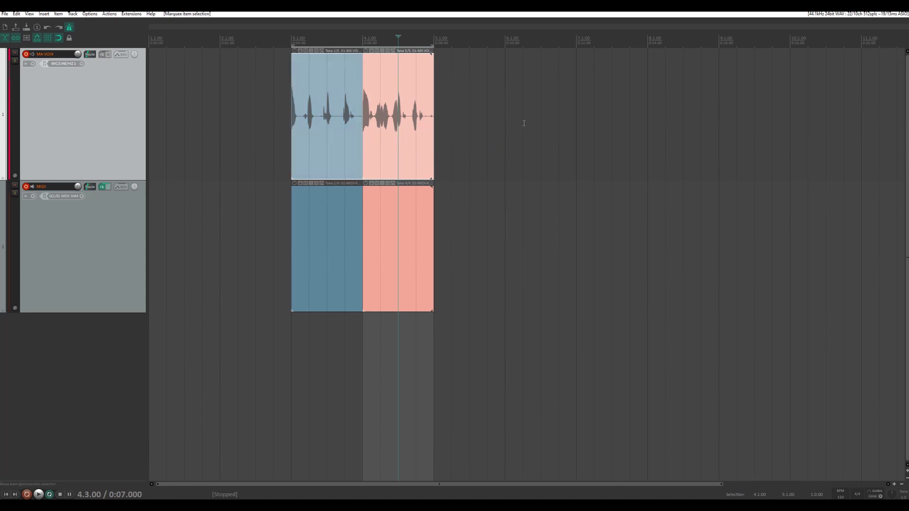
- Select only the punched MA VOIX item and cycle repeatedly through its takes, ending on the fifth
click(417, 105)
key(t)
key(t)
key(t)
key(t)
key(t)
key(t)
key(t)
key(t)
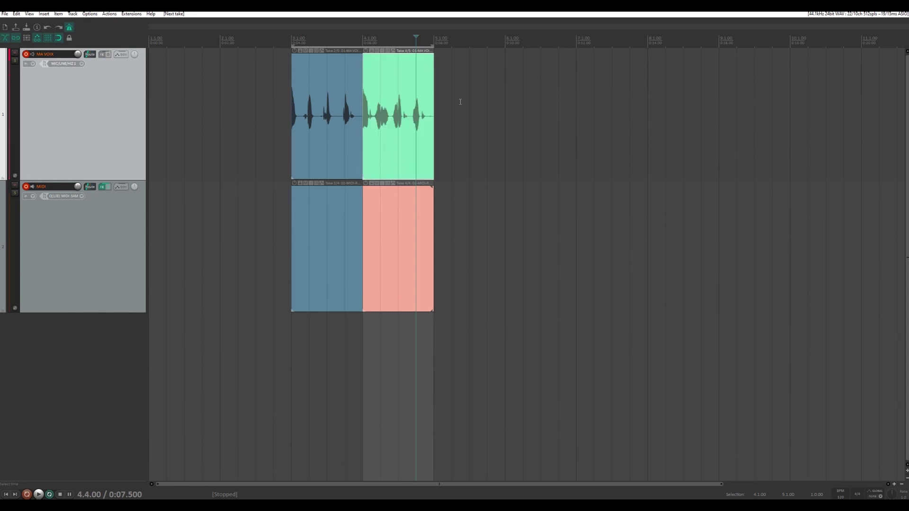
key(t)
key(t)
key(t)
key(t)
key(t)
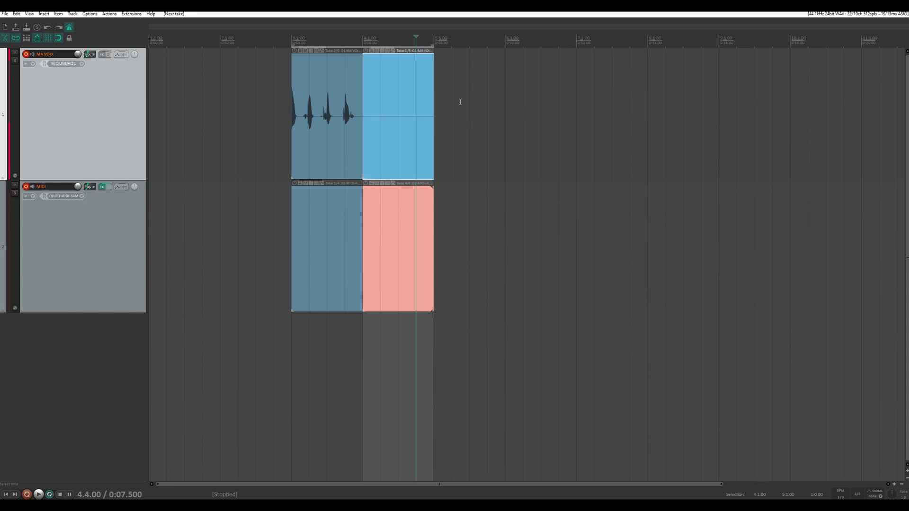
key(t)
key(t)
key(t)
key(t)
key(t)
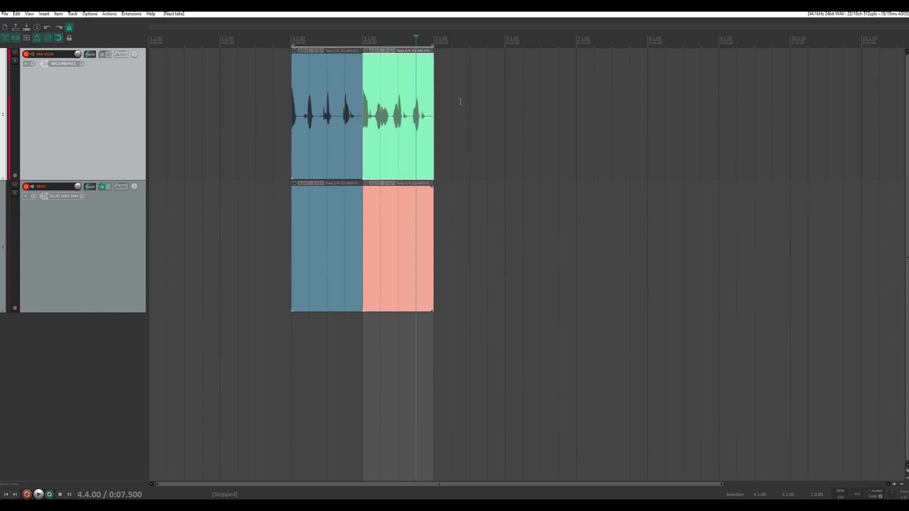
key(t)
key(t)
key(t)
key(t)
key(t)
key(t)
key(t)
key(t)
key(t)
- Select both MA VOIX items and cycle through their takes together, stopping on the fourth take
drag(232, 100, 538, 111)
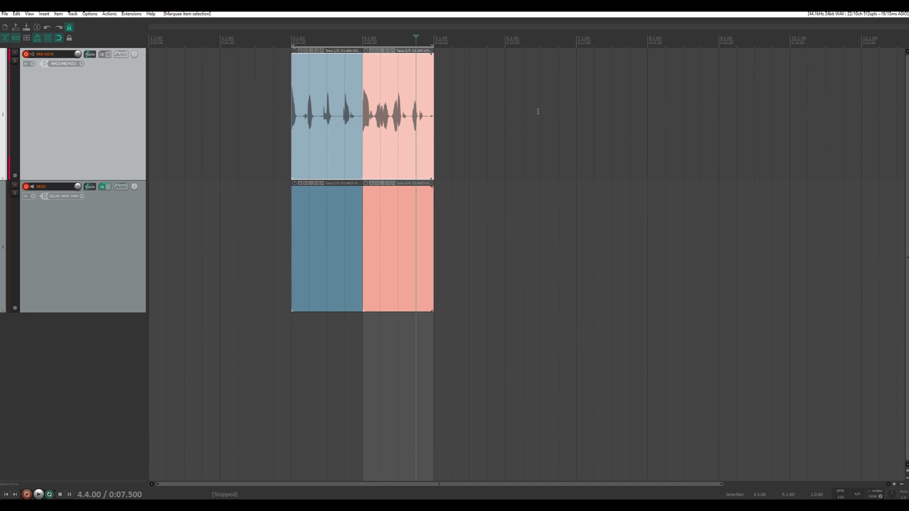
key(t)
key(t)
key(t)
key(t)
key(t)
key(t)
key(t)
key(t)
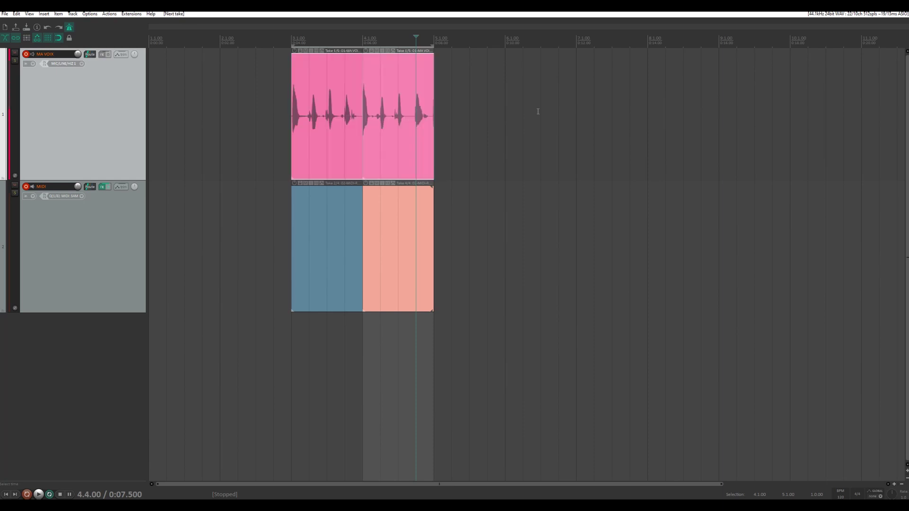
key(t)
key(t)
key(t)
key(t)
key(t)
key(t)
key(t)
key(t)
key(t)
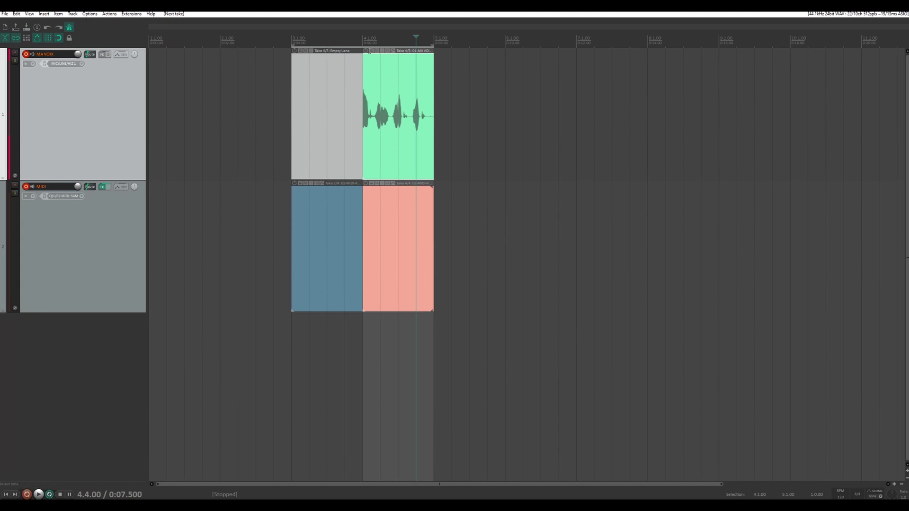
- Show all takes in lanes again and cycle both MA VOIX items to the fifth take
key(ctrl+l)
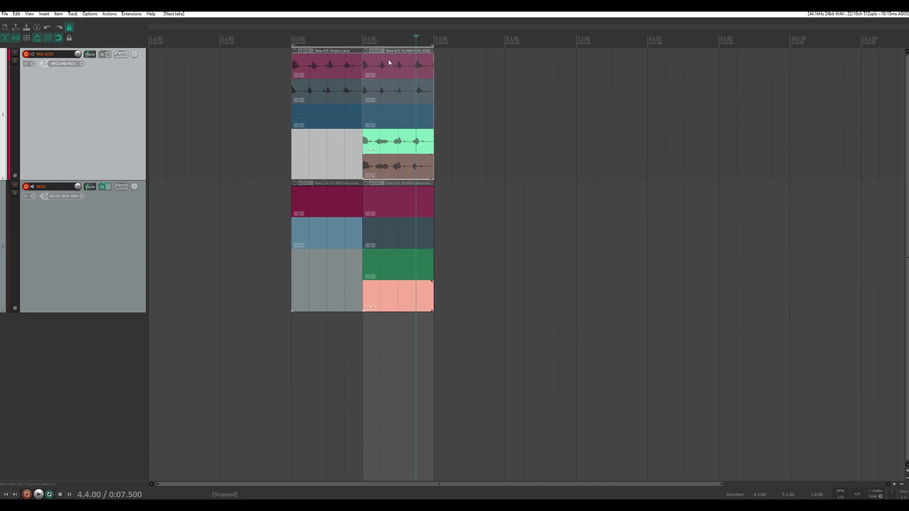
key(t)
key(t)
key(t)
key(t)
key(t)
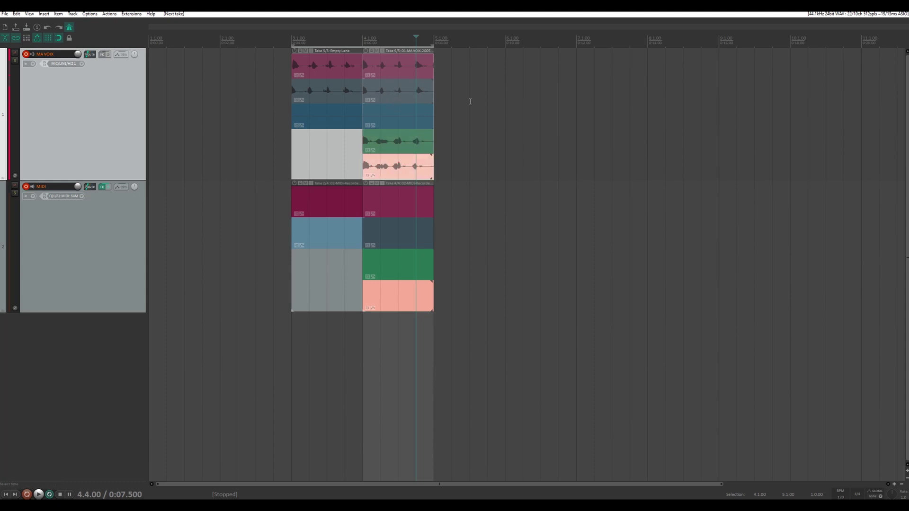
key(t)
- Filter the action list for "take select" and turn off the option "Allow selecting empty take lanes"
click(90, 15)
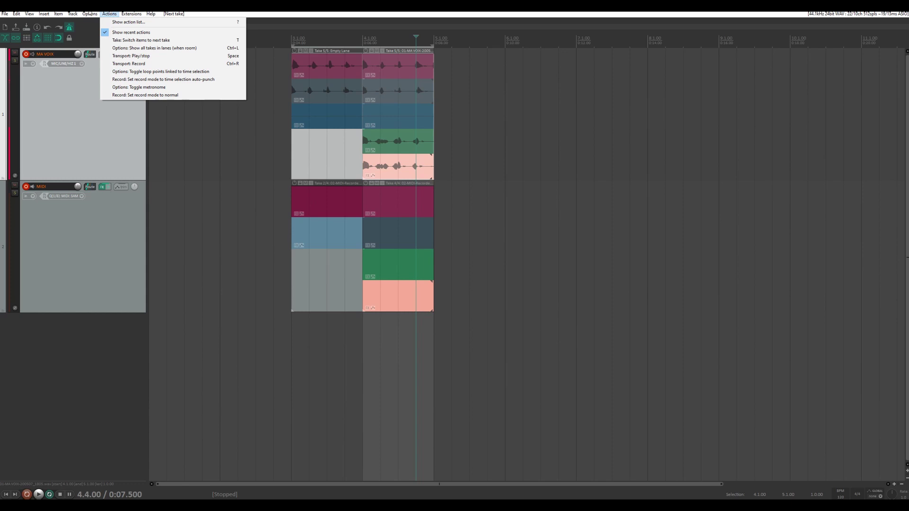
click(119, 22)
click(589, 180)
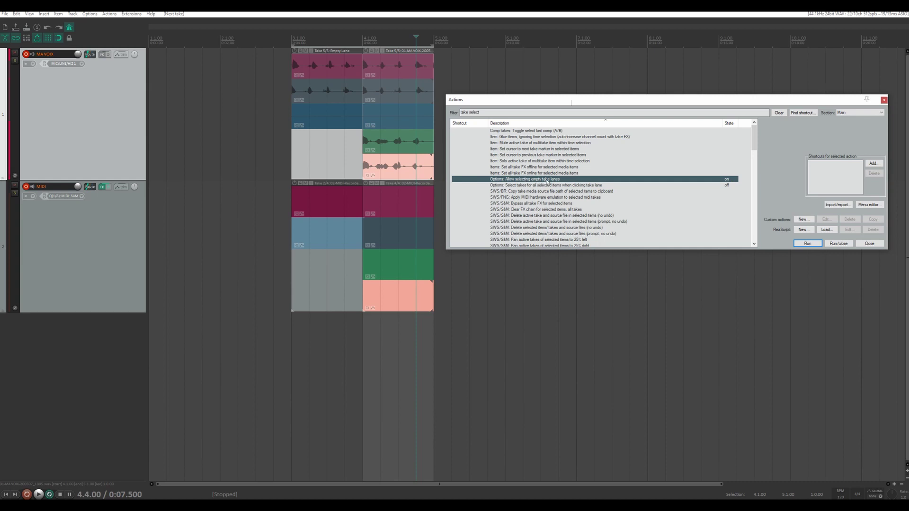
click(804, 244)
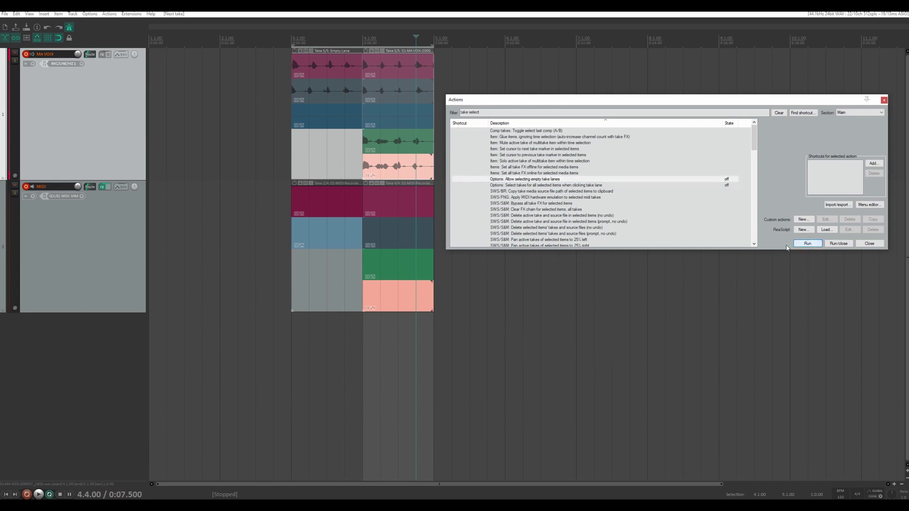
- Switch between takes of the first MA VOIX item, try to activate its empty lane, and choose the first take
click(331, 136)
click(330, 80)
click(334, 61)
double_click(336, 136)
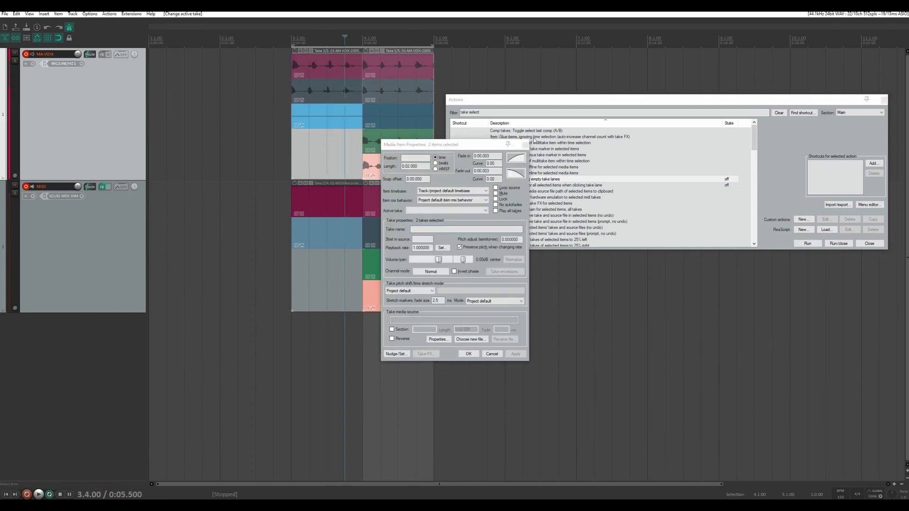
click(524, 145)
click(321, 144)
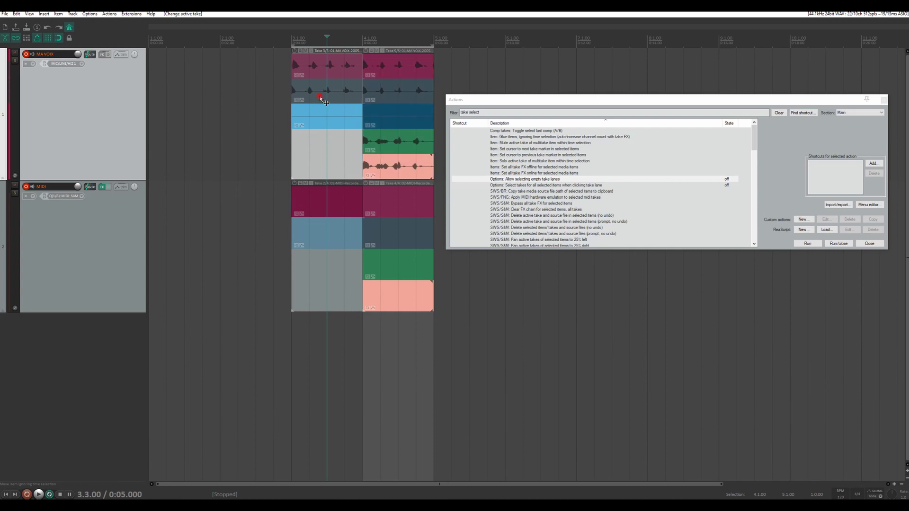
click(327, 66)
- Cycle through the takes of both MA VOIX items with the lanes displayed, stopping on the first take
key(t)
key(t)
key(t)
key(t)
key(t)
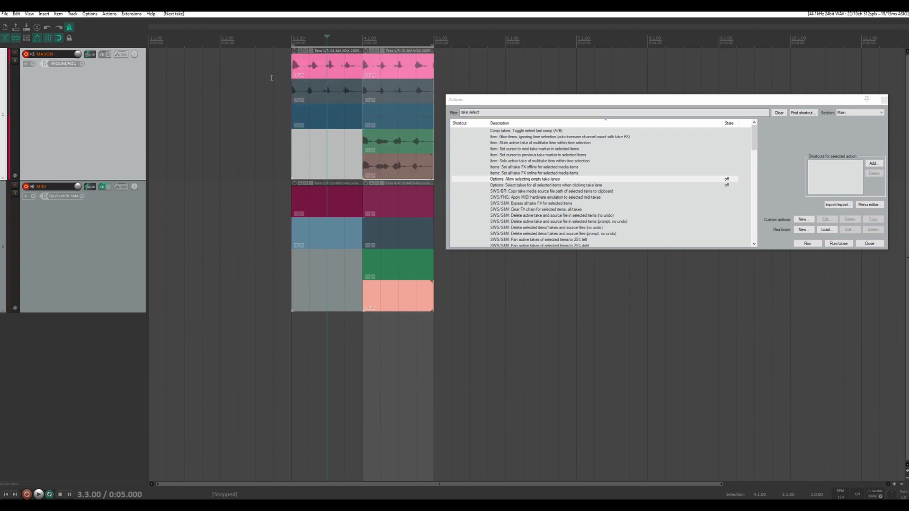
- Hide the take lanes and advance both MA VOIX items to their next takes
key(ctrl+l)
key(t)
key(t)
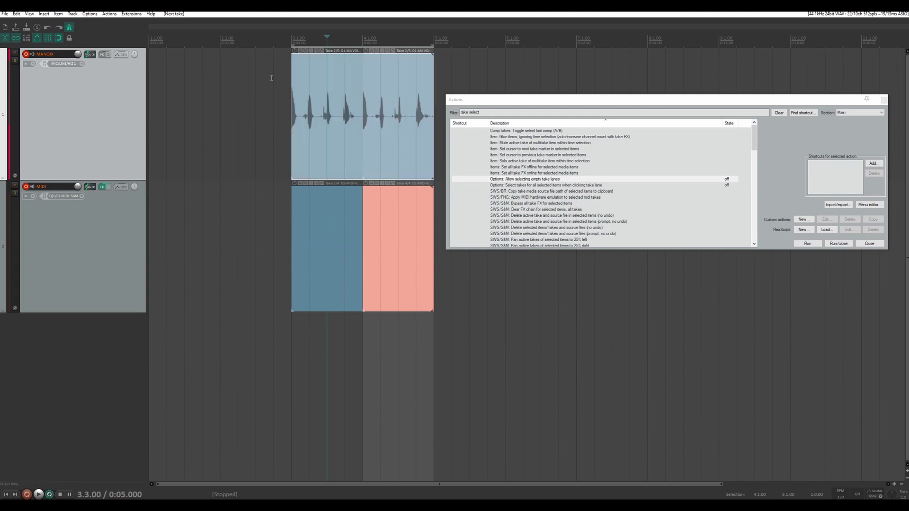
key(t)
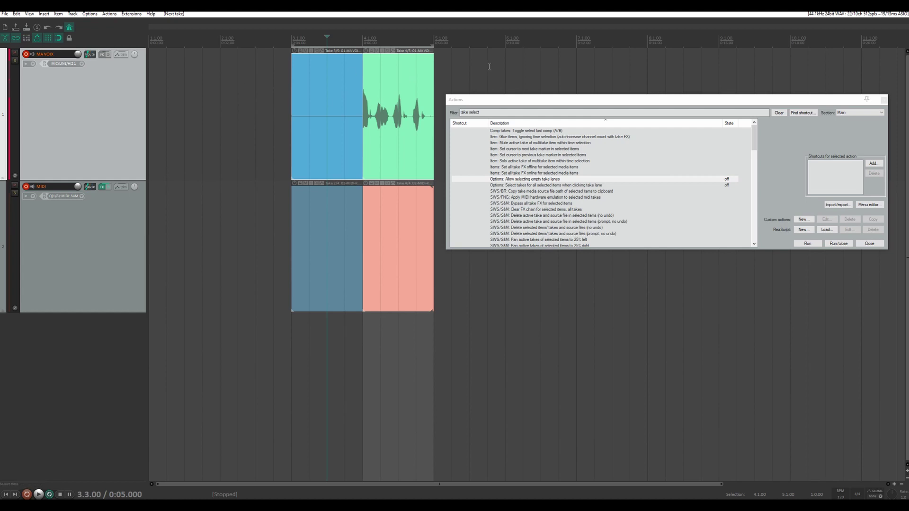
- Cycle repeatedly through the takes of both MA VOIX items with the take lanes hidden, stopping on the green take in the second item
key(t)
key(t)
key(t)
key(t)
key(t)
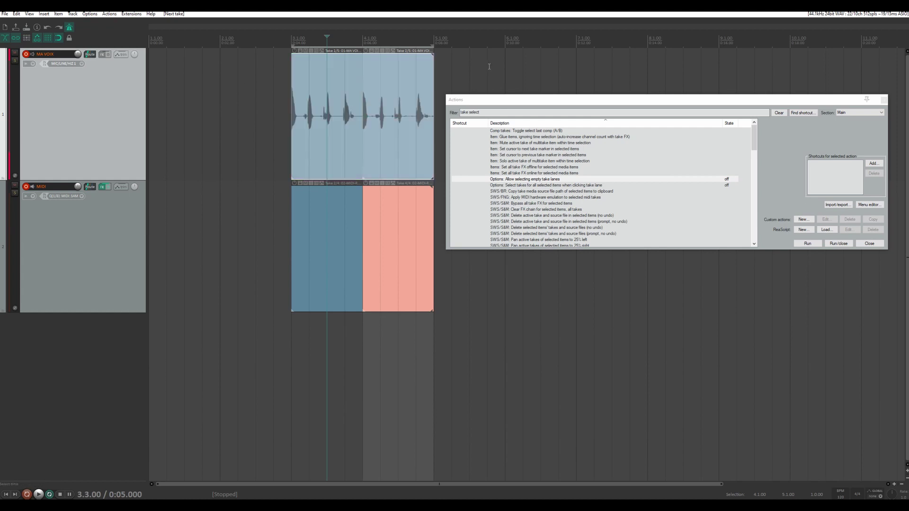
key(t)
key(t)
key(t)
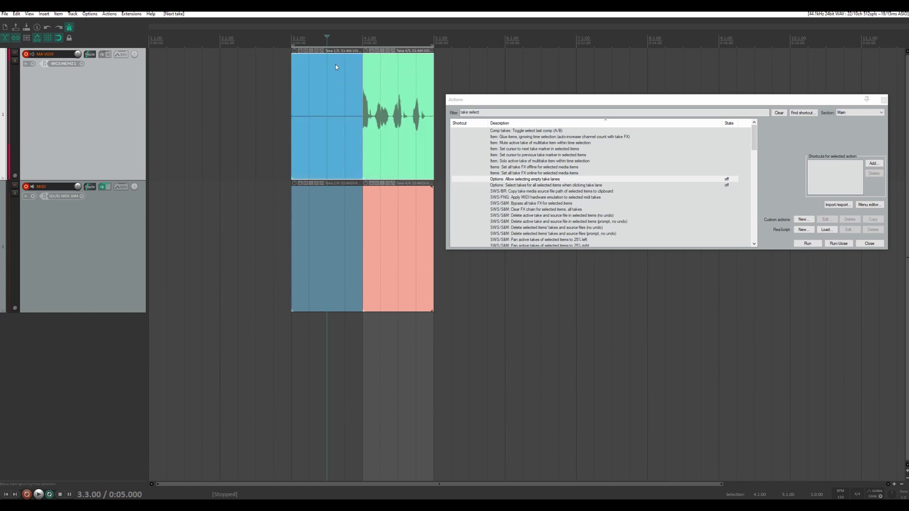
key(t)
key(t)
key(t)
key(t)
key(t)
key(t)
key(t)
key(t)
key(t)
key(t)
key(t)
key(t)
key(t)
key(t)
key(t)
key(t)
key(t)
key(t)
key(t)
key(t)
key(t)
key(t)
key(t)
key(t)
key(t)
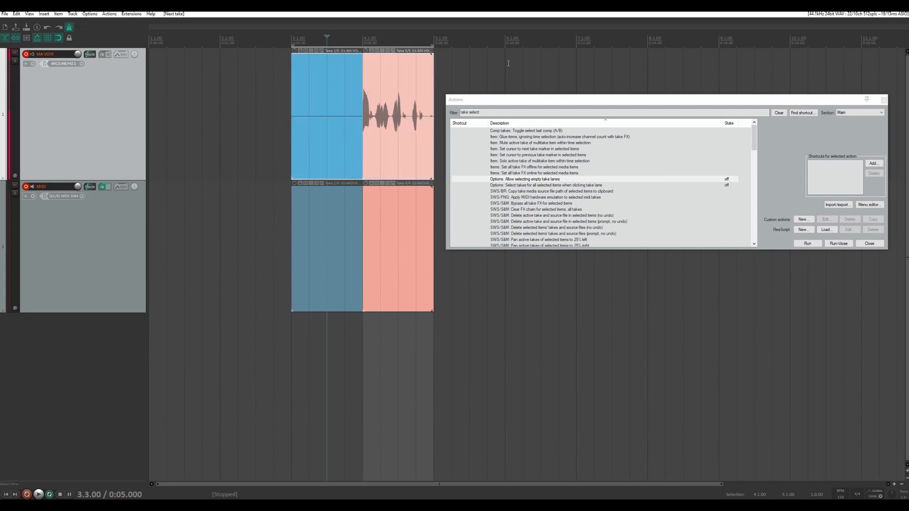
key(t)
key(t)
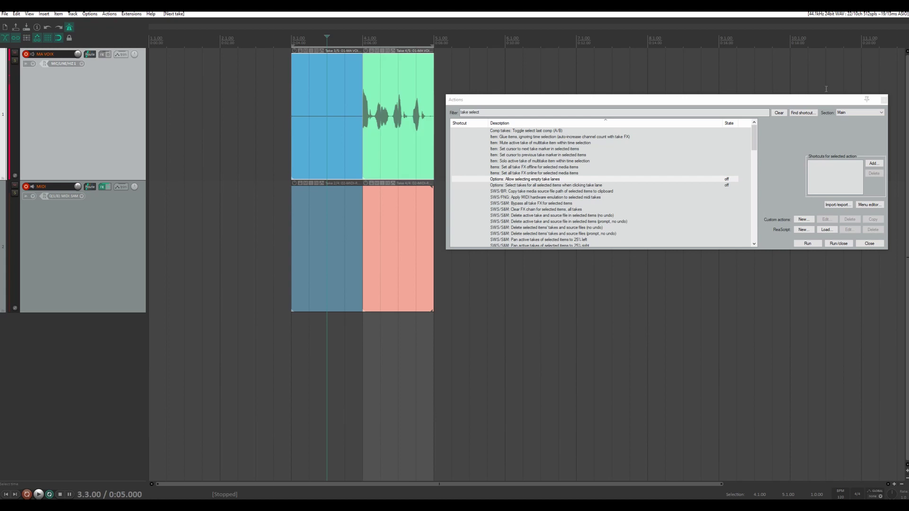
- Close the action list and advance both MA VOIX items to their light-blue takes
click(883, 100)
key(t)
key(t)
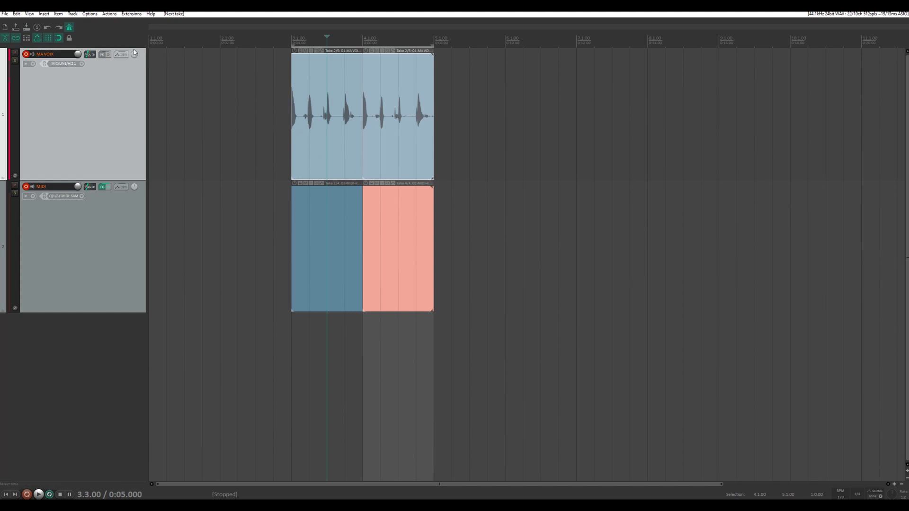
- Review the modes available for new recording that overlaps existing media items, and place the edit cursor at 2.3.00
click(90, 14)
mouse_move(182, 46)
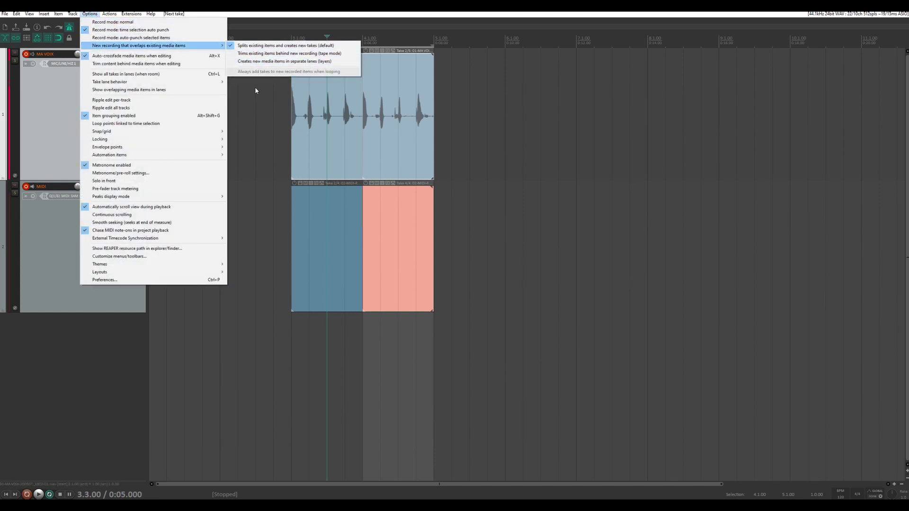
click(256, 102)
click(255, 102)
- Select all items on the MA VOIX and MIDI tracks together and switch them through their next takes
drag(579, 254, 243, 84)
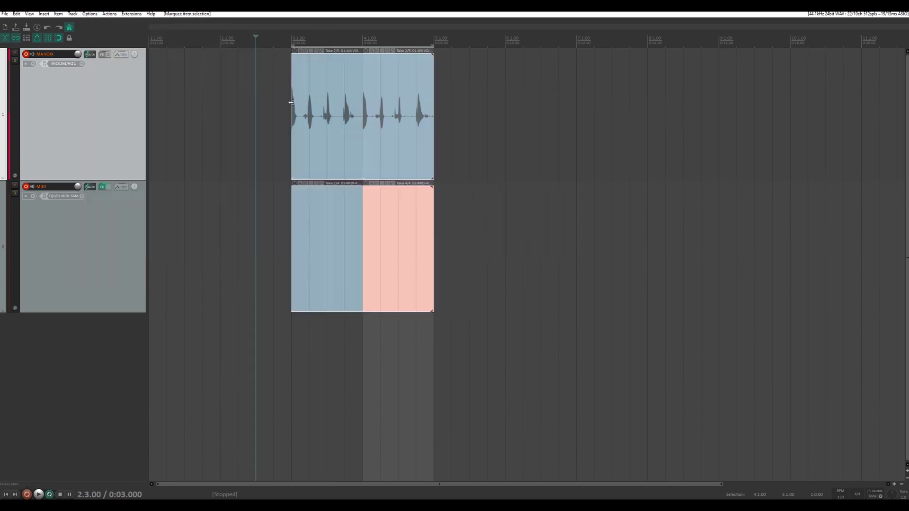
key(t)
key(t)
key(t)
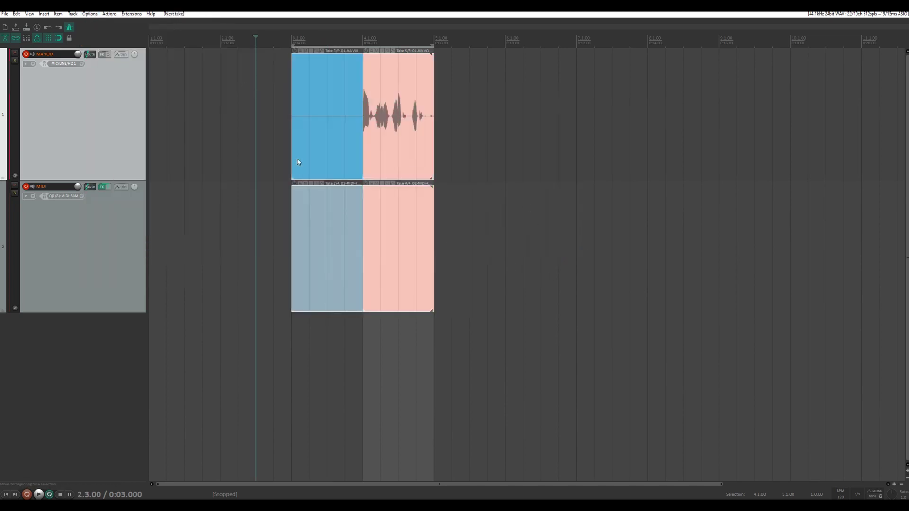